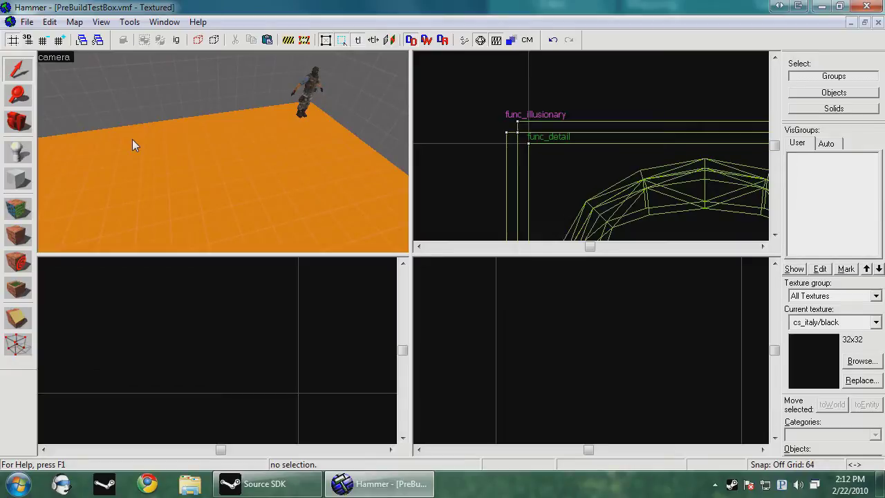
Sample the tools/toolsnodraw material from an existing nodraw face to make it the current texture.
key("shift+a")
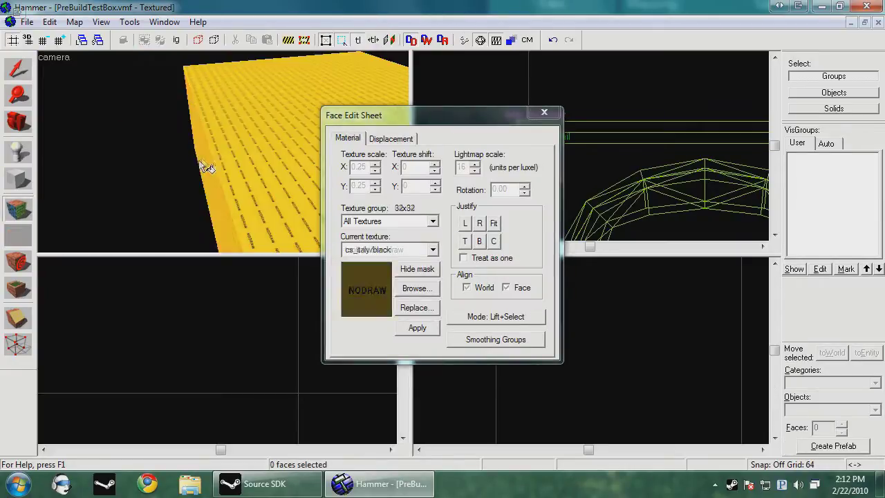
left_click(247, 134)
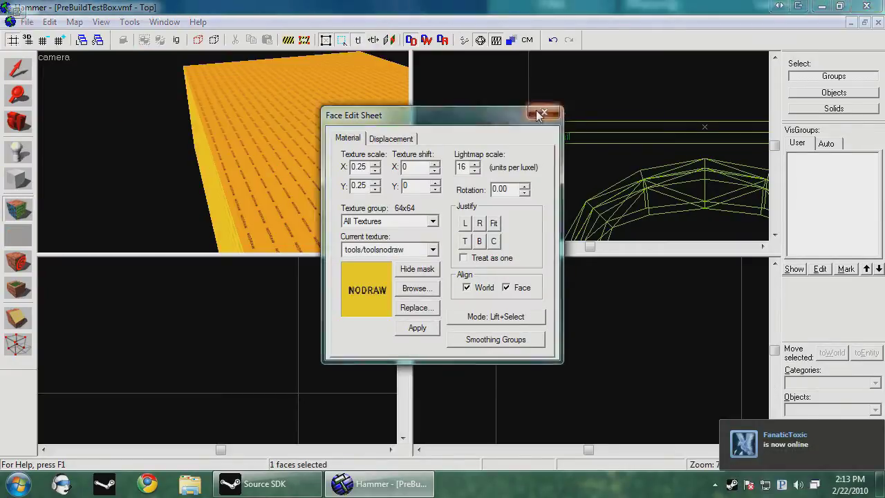
key("shift+s")
scroll(248, 128, "up", 3)
Activate the Block tool and rearrange the docked panels so object creation comes first, followed by textures and VisGroups.
left_click(10, 174)
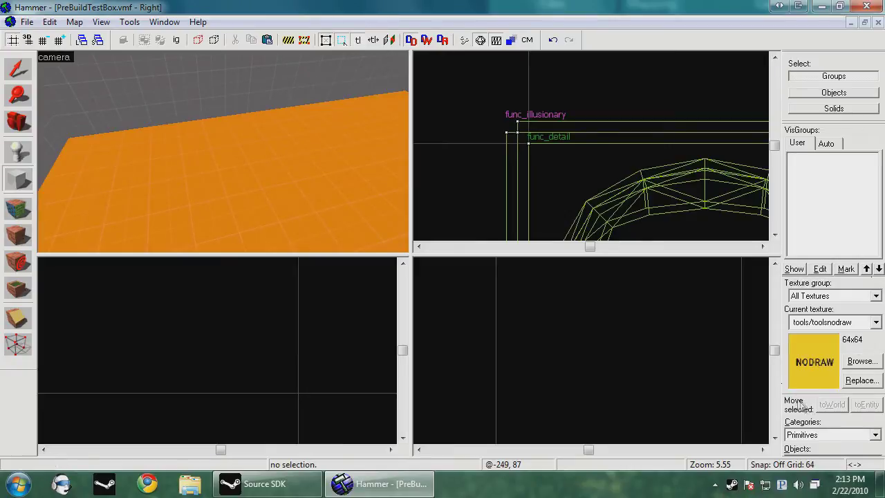
left_click_drag(818, 401, 852, 114)
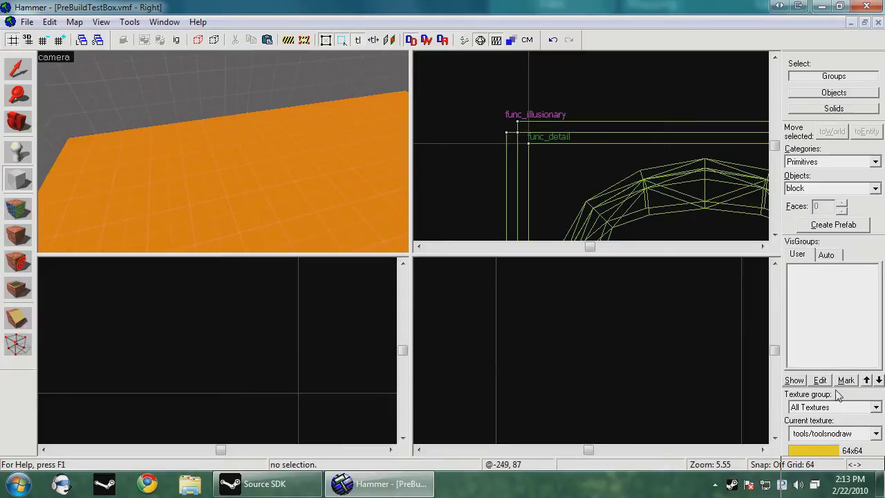
left_click_drag(823, 384, 826, 252)
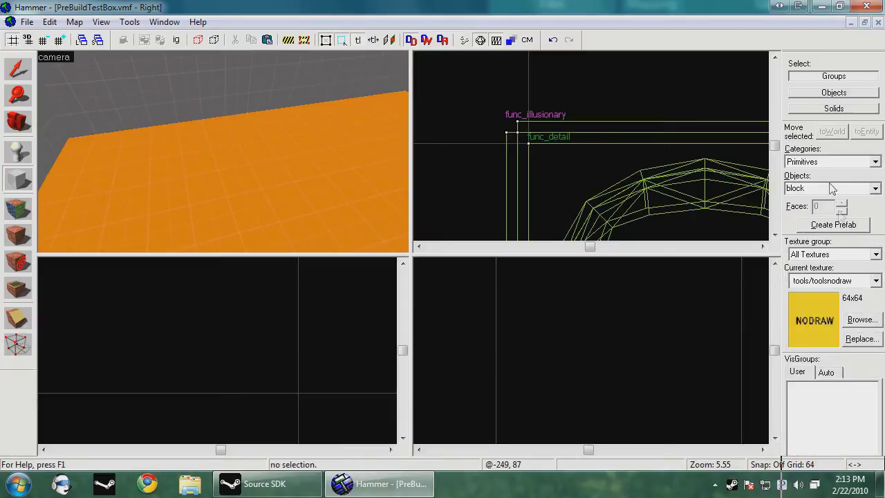
Turn on grid snapping and outline a 64 × 64 unit block footprint in the top view.
scroll(561, 168, "down", 16)
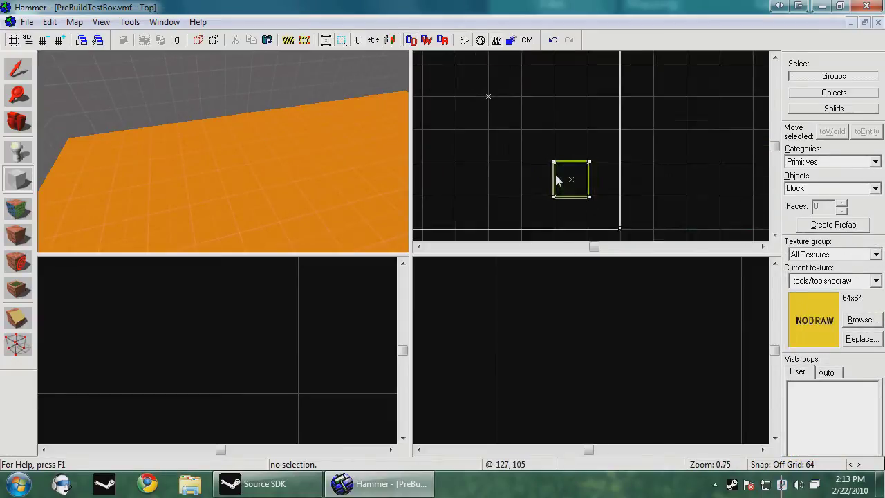
scroll(574, 116, "up", 5)
scroll(557, 117, "up", 3)
left_click_drag(557, 116, 634, 202)
key("shift+w")
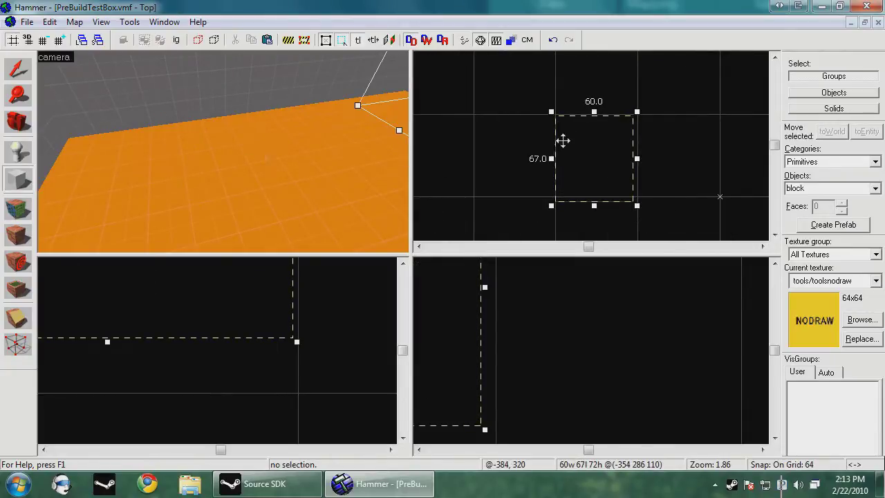
left_click_drag(563, 141, 581, 134)
left_click_drag(639, 205, 643, 202)
scroll(595, 393, "down", 8)
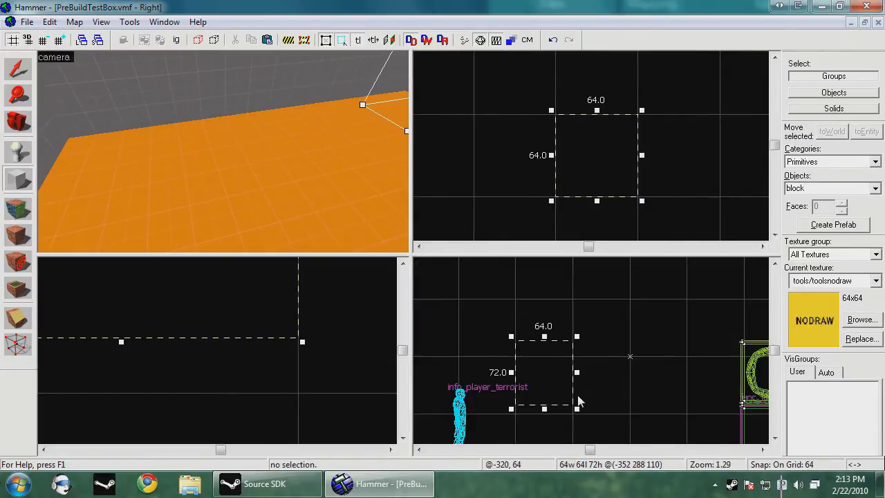
Stretch the outline down to the floor, create a plain nodraw block from it, and undo the creation.
key("Down")
left_click_drag(543, 337, 544, 400)
left_click_drag(544, 356, 491, 293)
key("Return")
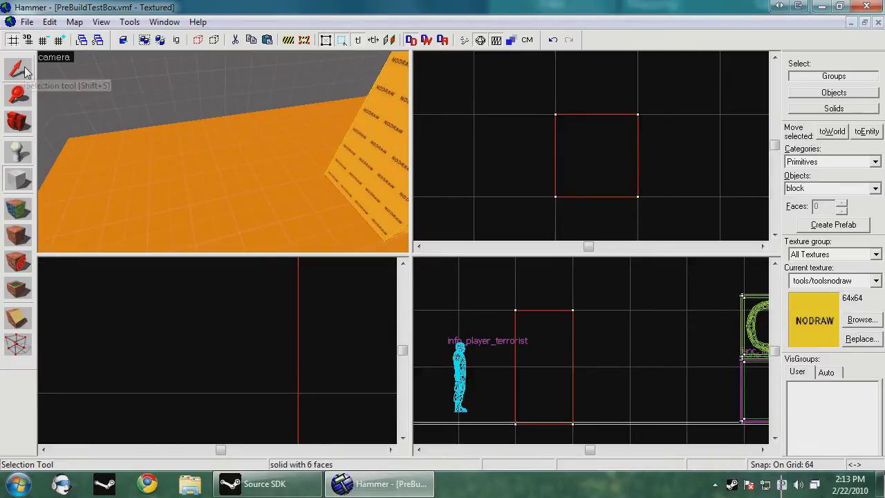
key("ctrl+z")
Create a nodraw cylinder primitive with 6 faces from a 64 × 64 × 72 unit outline.
left_click(19, 177)
left_click_drag(559, 122, 638, 196)
left_click(875, 188)
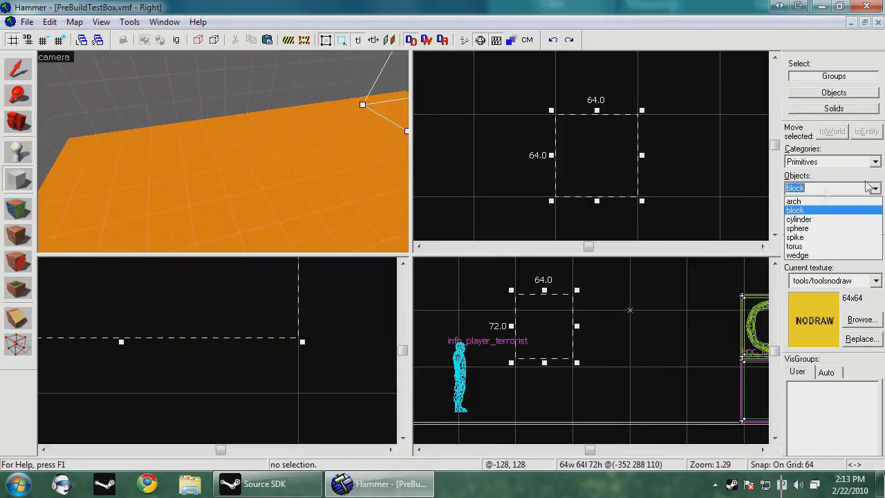
left_click(875, 163)
left_click(875, 163)
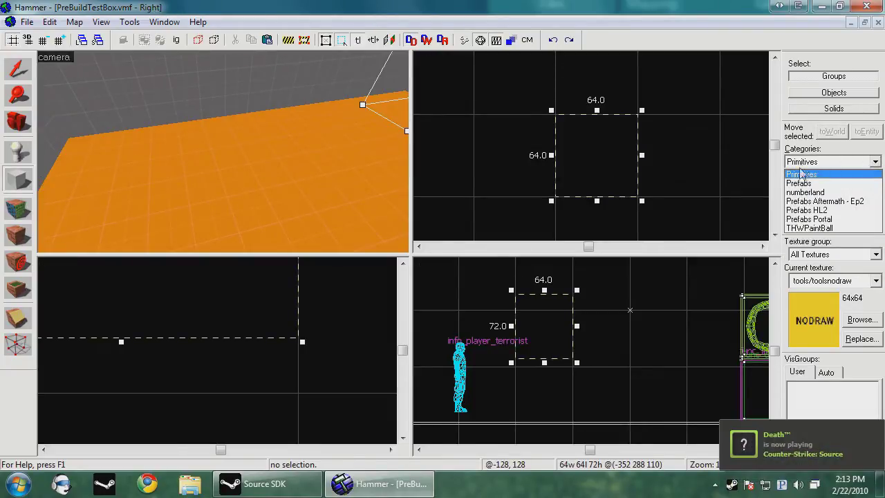
left_click(804, 175)
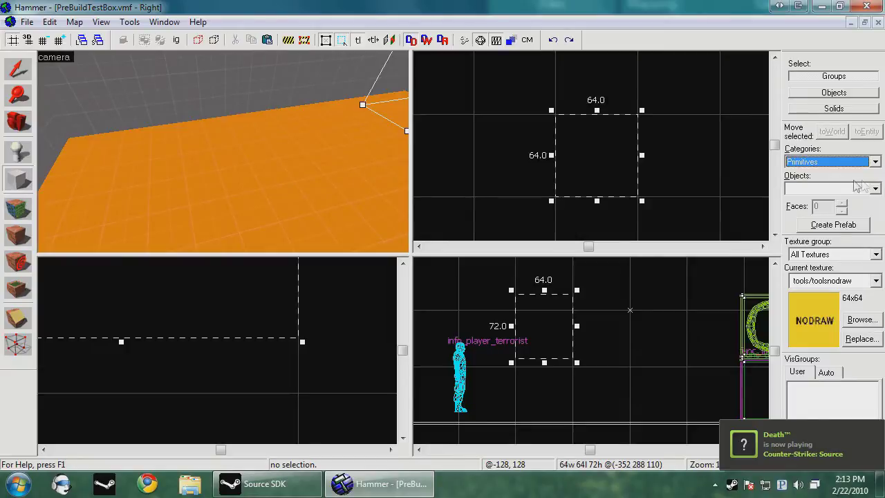
left_click(858, 188)
left_click(826, 219)
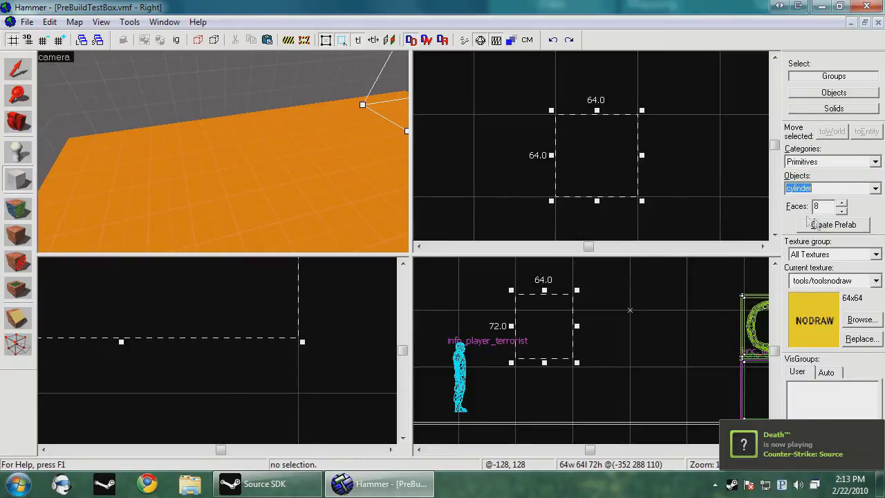
double_click(821, 206)
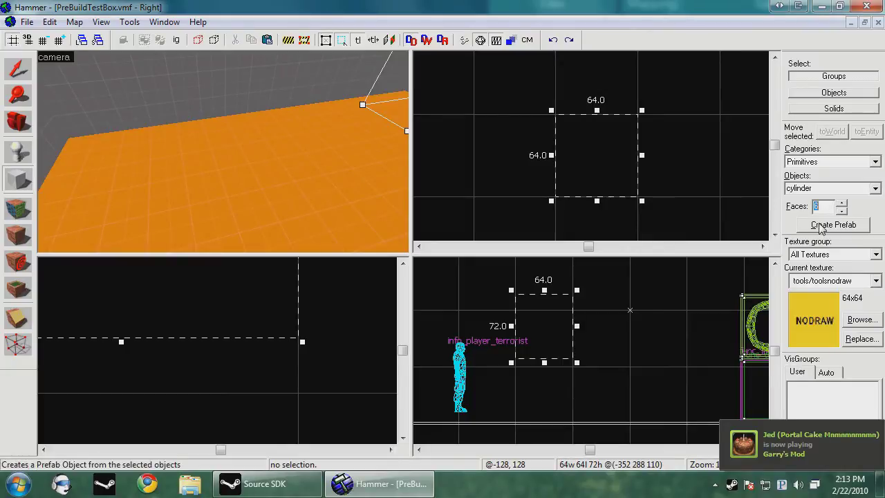
key("Return")
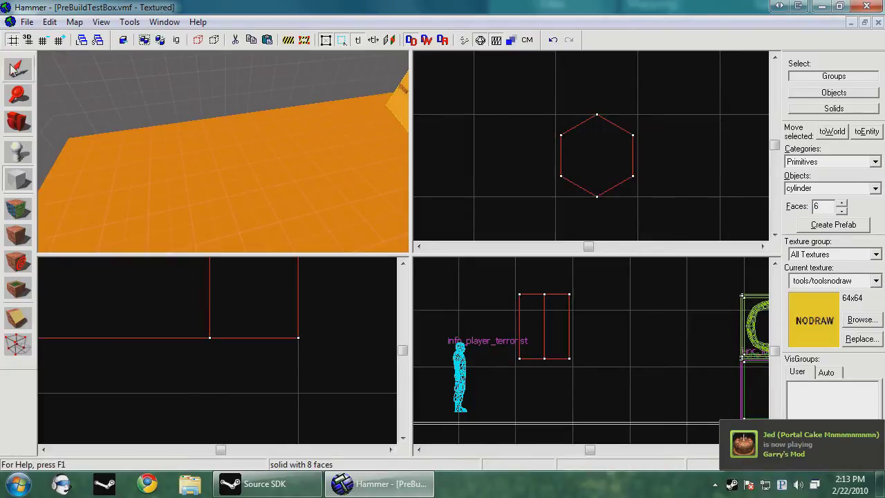
Select the hexagonal cylinder and stretch it to 64 units wide so both sides meet the grid lines.
left_click(17, 68)
scroll(614, 169, "up", 3)
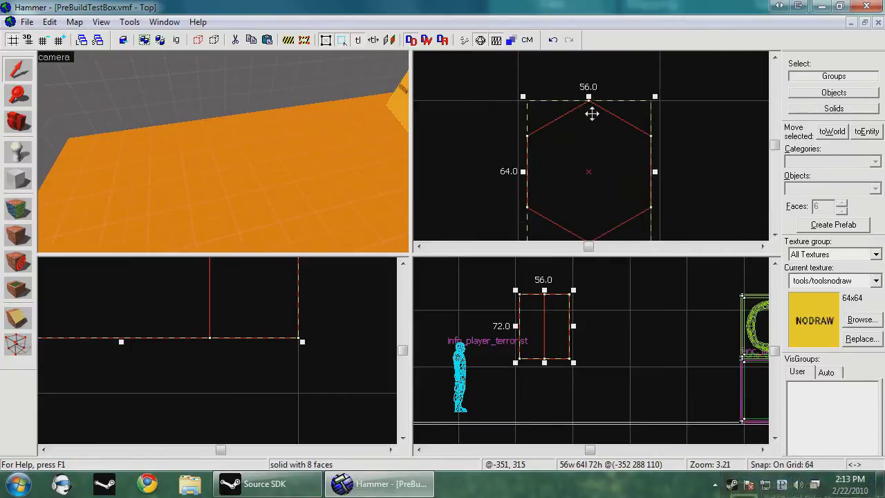
left_click(653, 98)
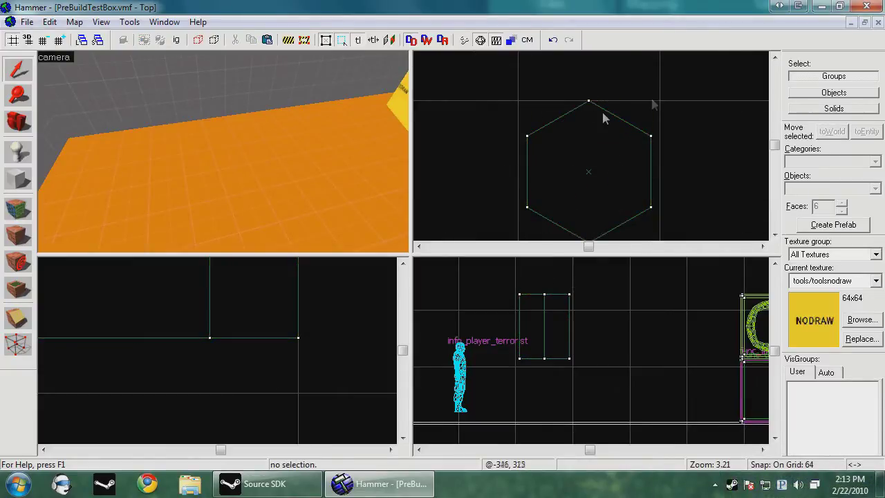
left_click(393, 99)
left_click_drag(658, 99, 666, 95)
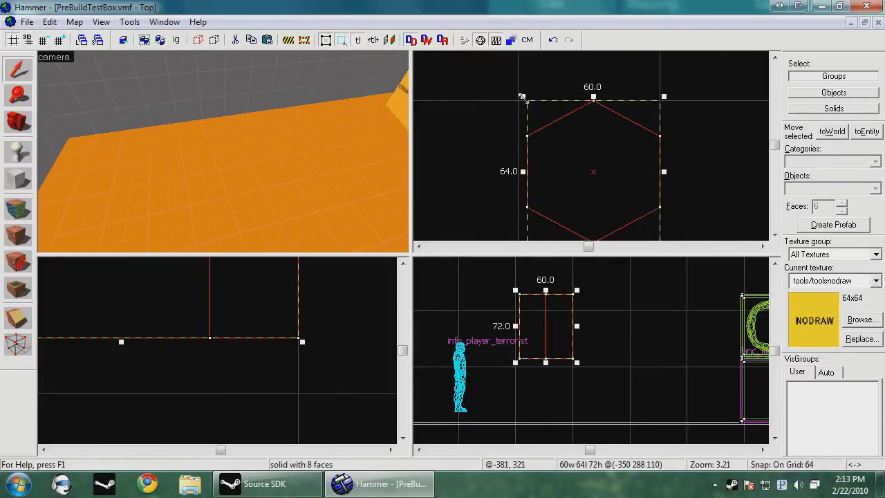
left_click_drag(522, 97, 513, 96)
scroll(595, 196, "down", 2)
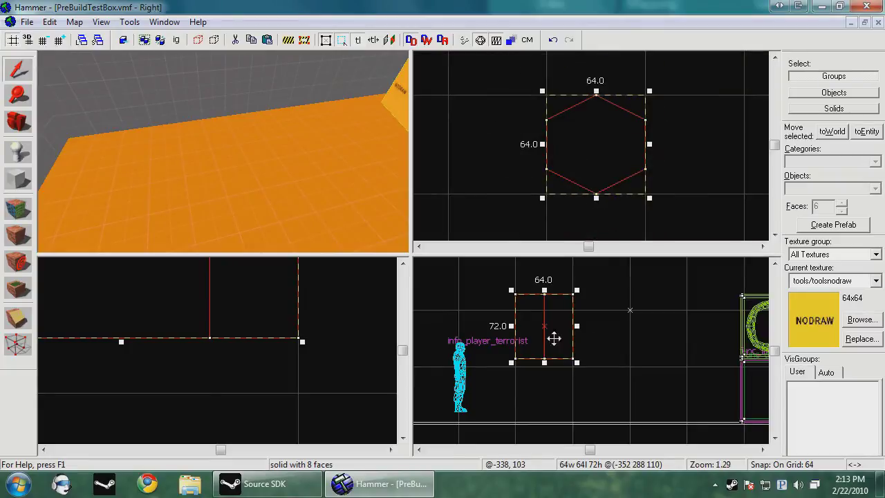
Lower the hexagonal cylinder onto the floor and set its height to 128 units.
key("Down")
left_click_drag(552, 298, 551, 361)
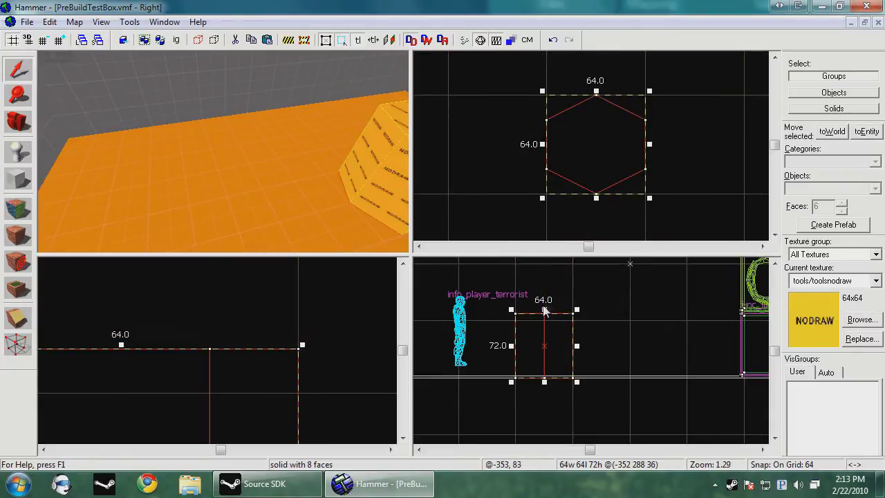
left_click_drag(544, 310, 541, 282)
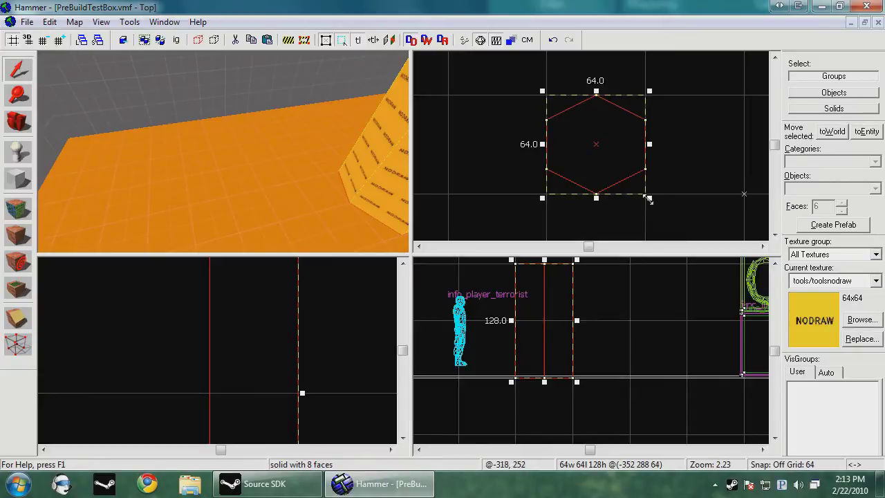
Reduce the grid size to 16 and shrink the cylinder's footprint to 32 × 32 units.
key("bracketleft")
key("bracketleft")
left_click_drag(648, 199, 601, 192)
scroll(594, 122, "up", 5)
scroll(611, 194, "up", 3)
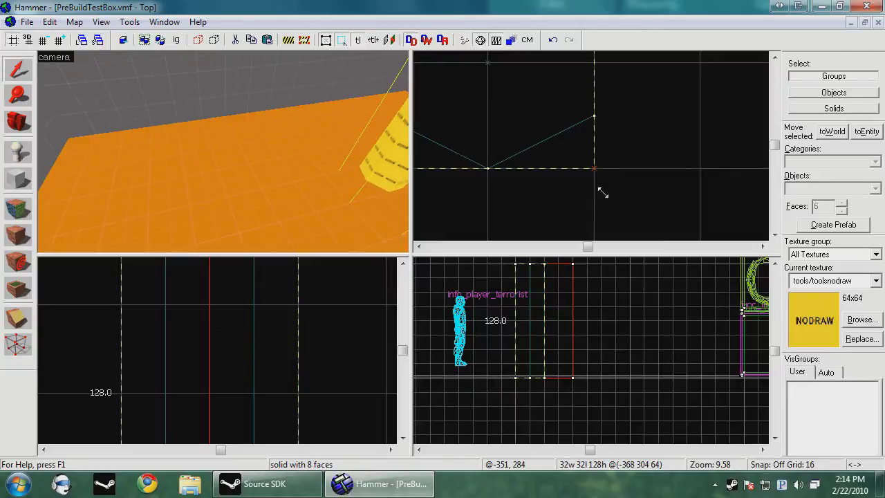
scroll(603, 193, "down", 2)
scroll(650, 216, "down", 5)
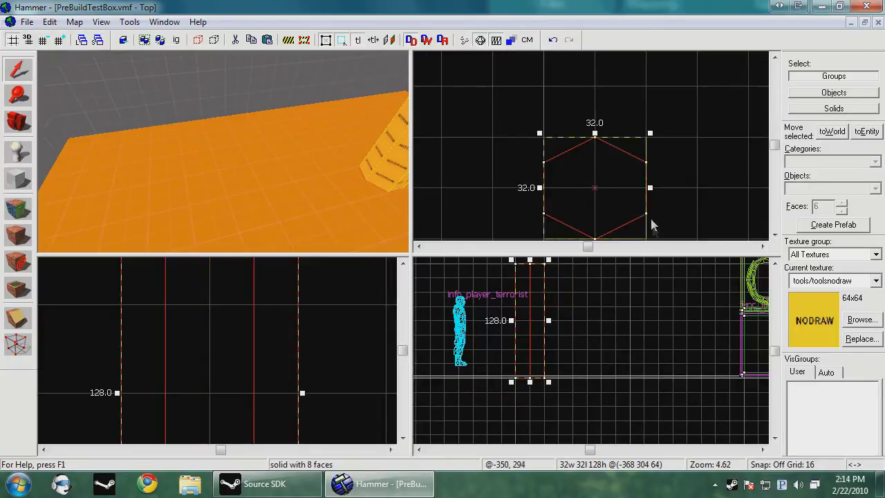
Shrink the cylinder's footprint to 16 × 16 units and its height to 64 units.
scroll(619, 197, "up", 5)
left_click_drag(650, 223, 615, 184)
scroll(212, 366, "down", 7)
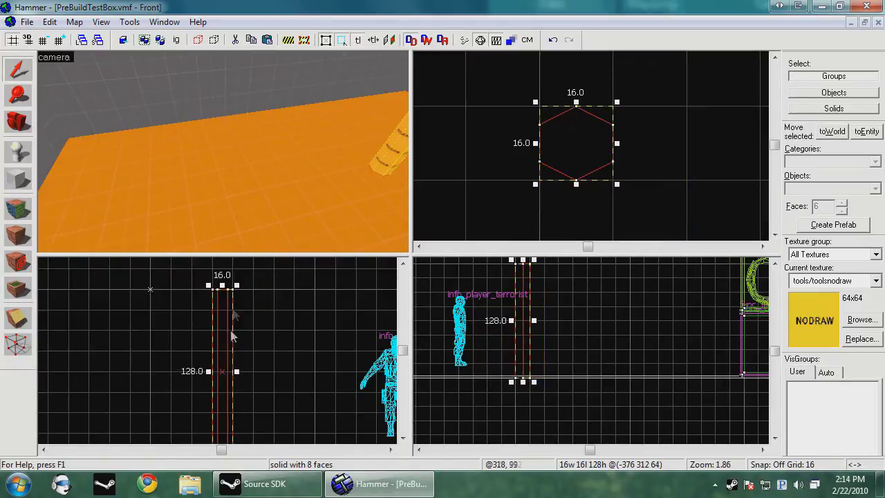
left_click_drag(222, 283, 222, 365)
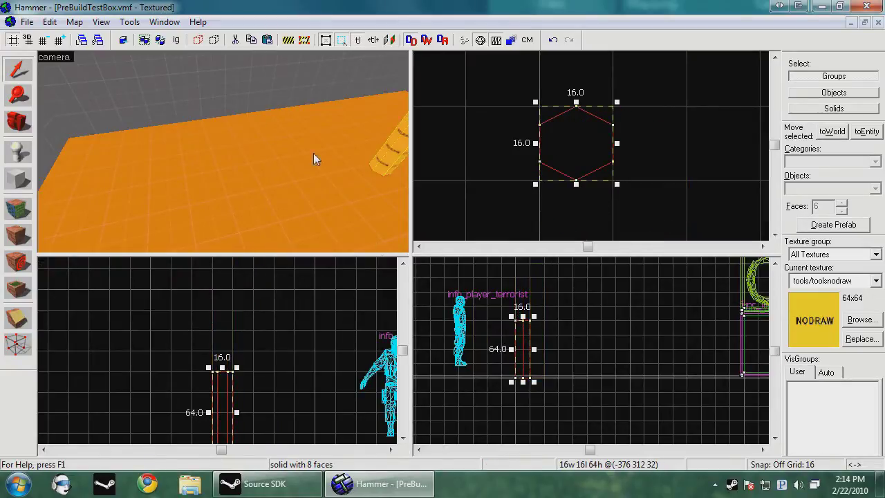
Inspect the hexagonal cylinder from directly above in the 3D view, leaving it selected.
scroll(233, 120, "down", 2)
key("z")
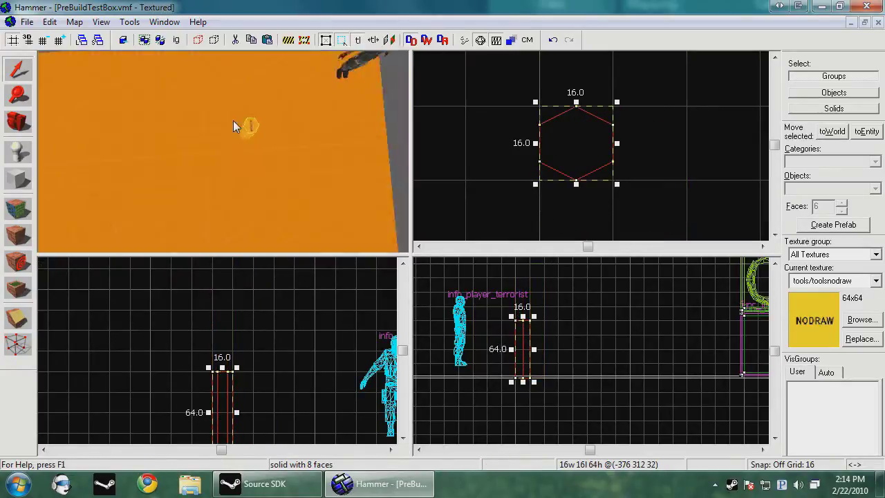
key("w")
key("z")
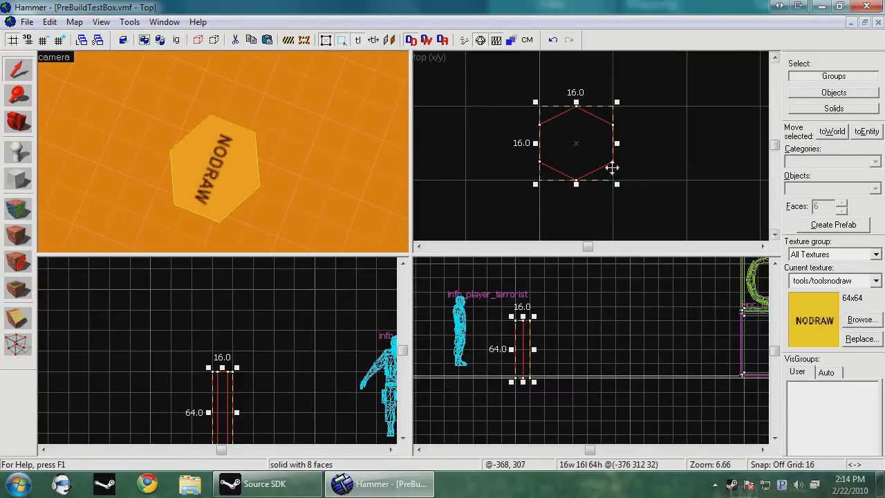
left_click(608, 167)
scroll(137, 172, "down", 1)
key("z")
key("w")
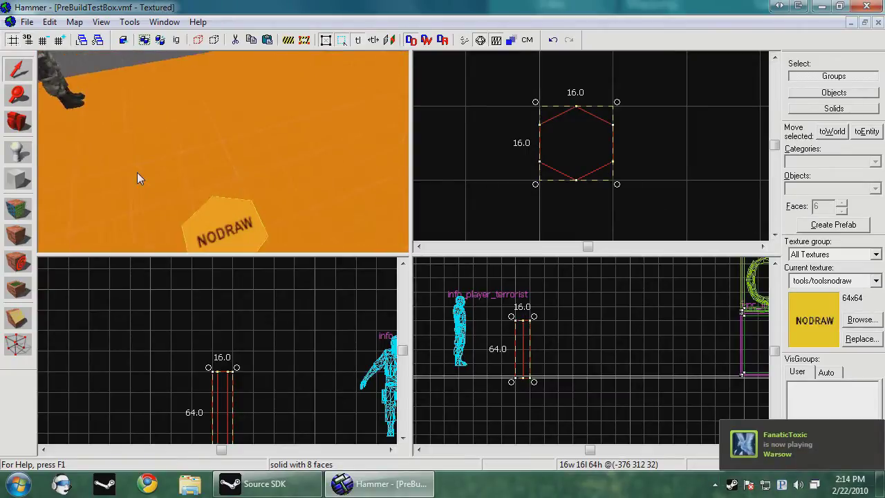
scroll(137, 172, "down", 1)
left_click(572, 224)
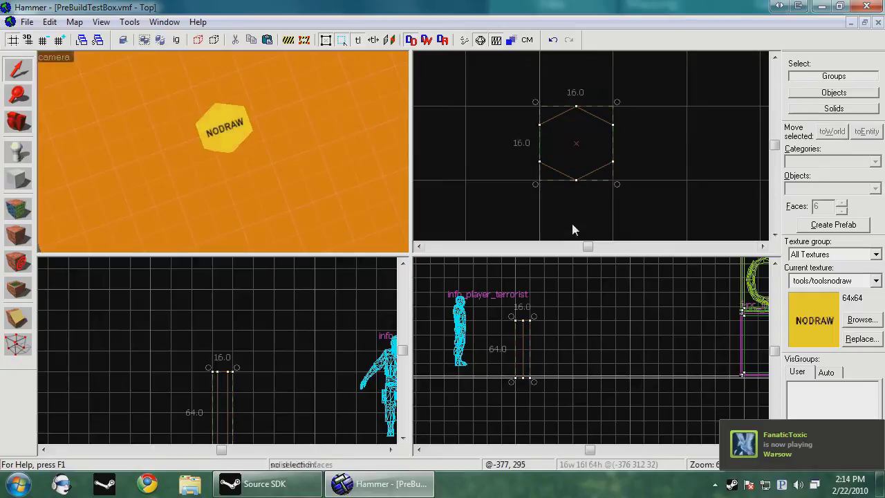
left_click(237, 130)
key("Up")
key("s")
key("z")
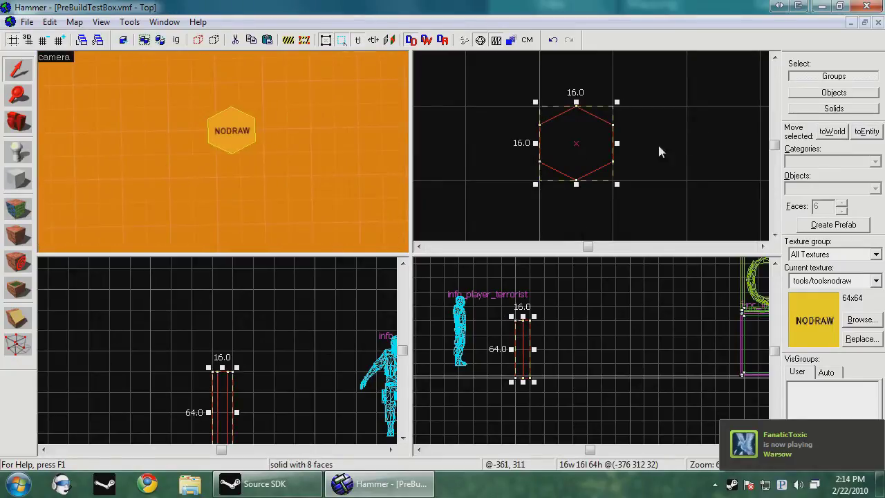
Duplicate the hexagonal cylinder and enlarge the copy to 24 × 24 units, centred around the original.
mouse_move(578, 136)
left_mouse_down("shift")
mouse_move(498, 108)
mouse_move(598, 126)
left_mouse_up("shift")
mouse_move(534, 102)
left_mouse_down()
mouse_move(503, 83)
mouse_move(497, 64)
left_mouse_up()
left_click_drag(569, 136, 587, 150)
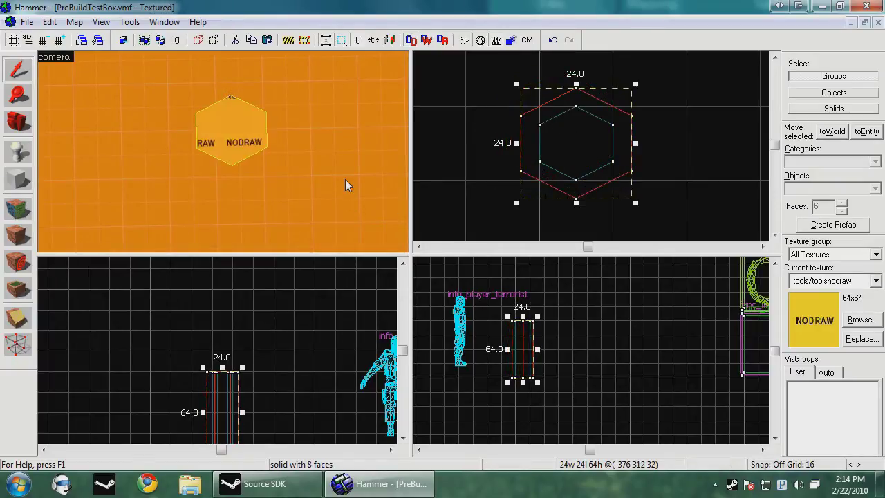
Hollow the larger hexagonal cylinder with walls 2 units thick.
scroll(522, 337, "up", 5)
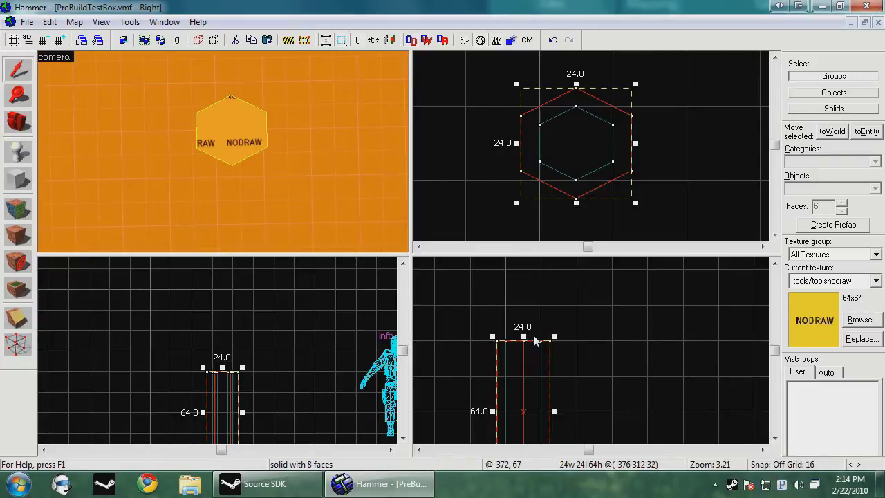
key("ctrl+h")
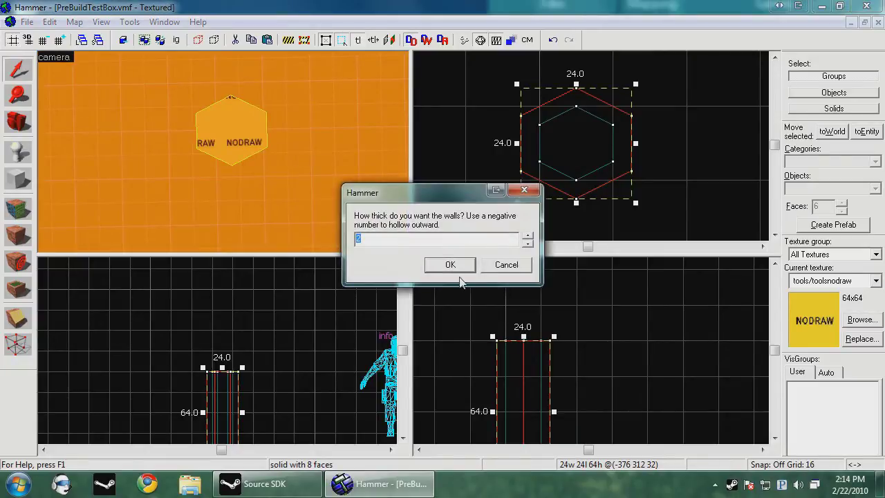
left_click(450, 265)
scroll(685, 118, "up", 3)
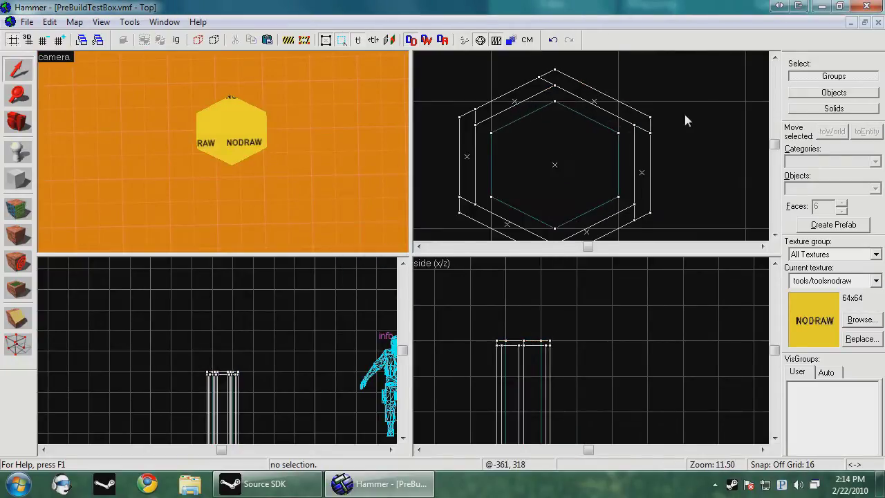
scroll(552, 104, "down", 3)
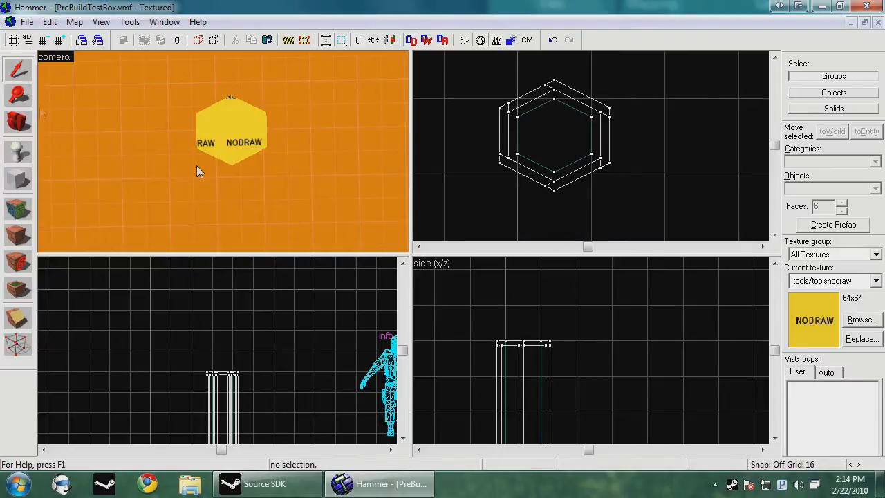
Ungroup the hollowed hexagonal shell into separate solids.
left_click(224, 158)
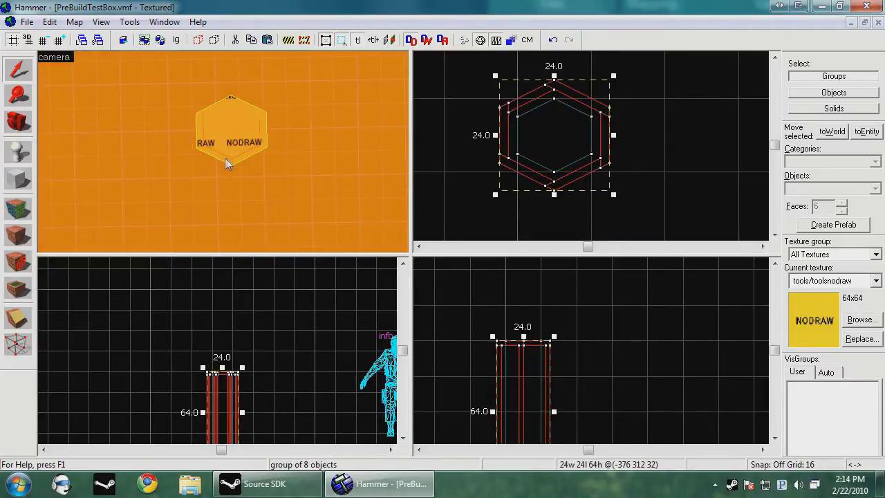
scroll(232, 353, "down", 2)
scroll(238, 355, "up", 7)
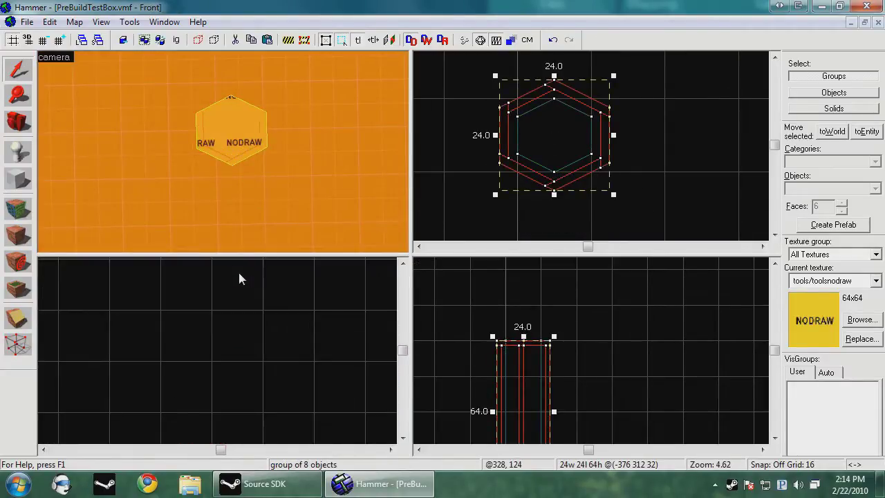
key("ctrl+u")
left_click(223, 136)
Delete the shell's 2-unit-thick bottom and top hexagonal caps, keeping the side walls and the inner column.
scroll(222, 135, "up", 5)
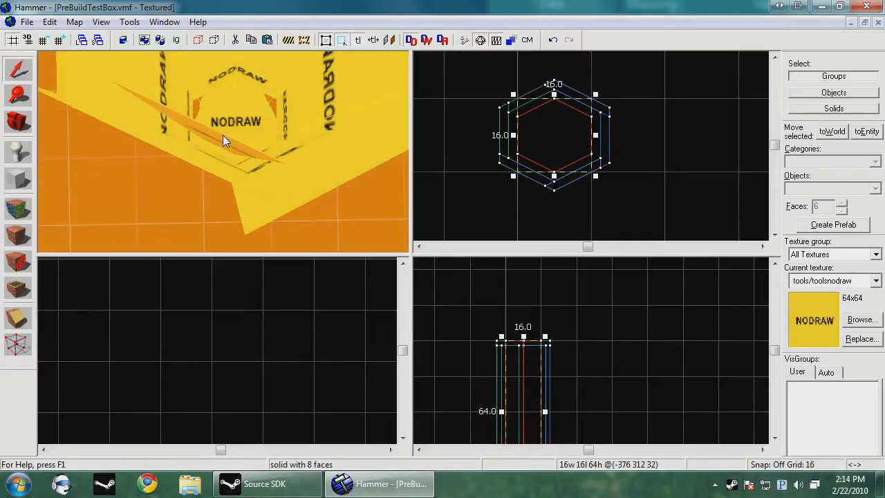
scroll(223, 135, "up", 6)
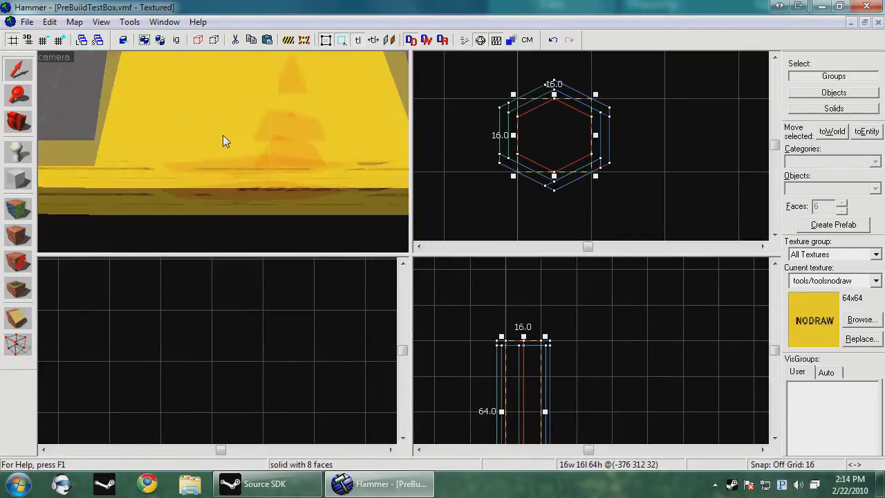
scroll(222, 138, "up", 3)
left_click(224, 192)
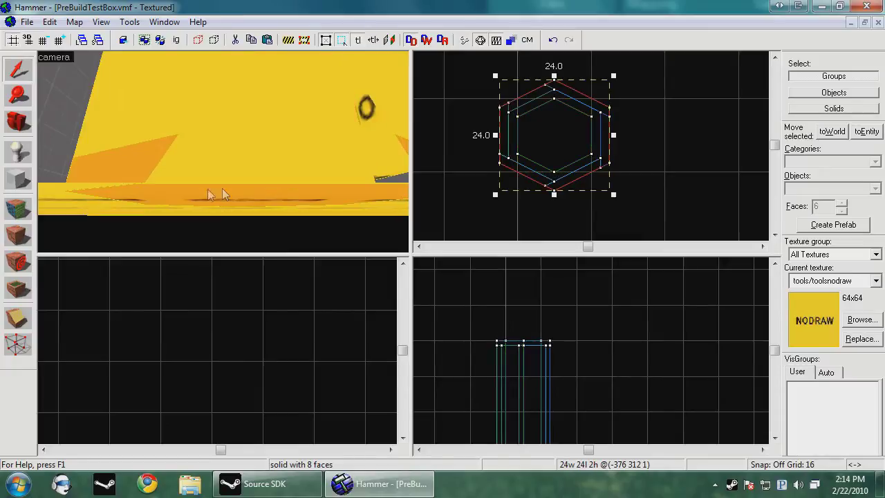
key("Delete")
scroll(210, 191, "up", 5)
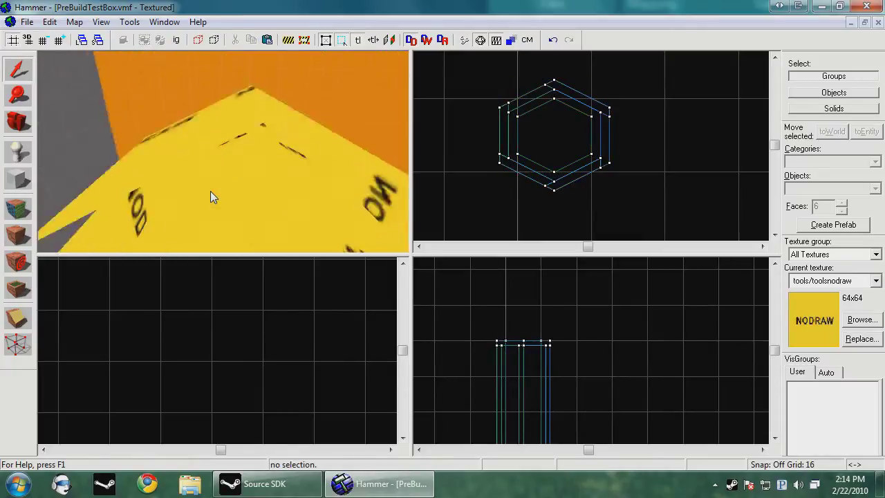
scroll(210, 191, "down", 5)
left_click(245, 190)
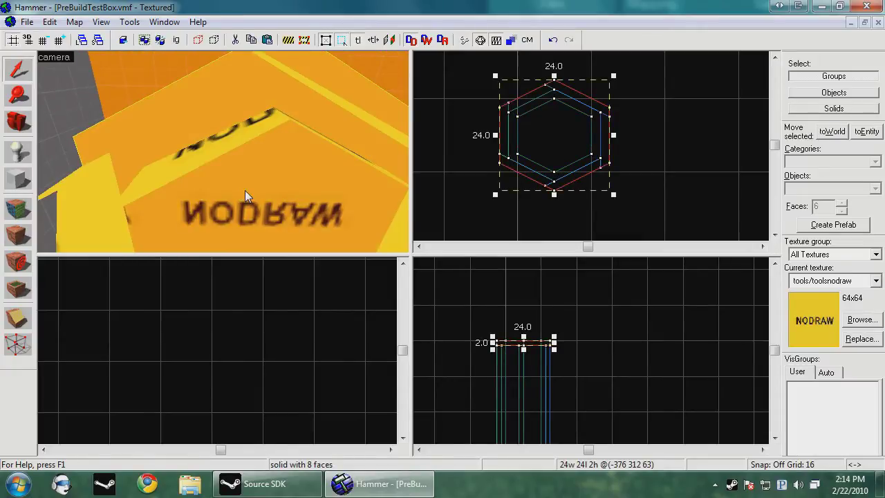
key("Delete")
Select all six shell wall solids together and raise their upper edge to the inner column's top, making them 62 units high.
scroll(245, 190, "up", 4)
scroll(245, 190, "down", 4)
left_click(220, 210)
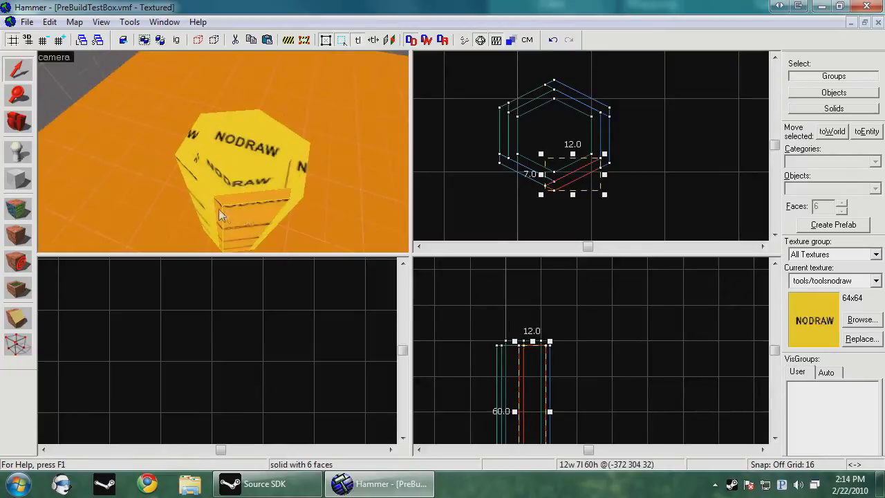
left_click(191, 135, "ctrl")
left_click(227, 119, "ctrl")
left_click(269, 122, "ctrl")
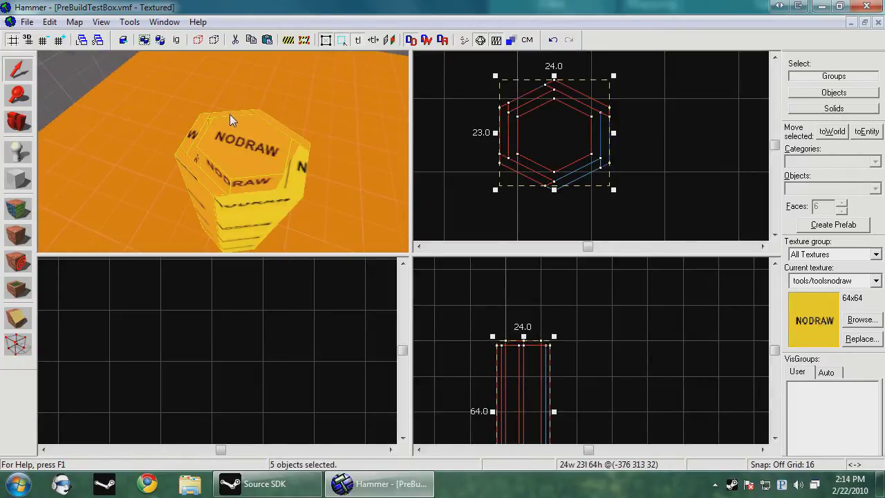
left_click(242, 138, "ctrl")
left_click(301, 187, "ctrl")
left_click(278, 207, "ctrl")
scroll(513, 303, "down", 6)
scroll(509, 384, "up", 6)
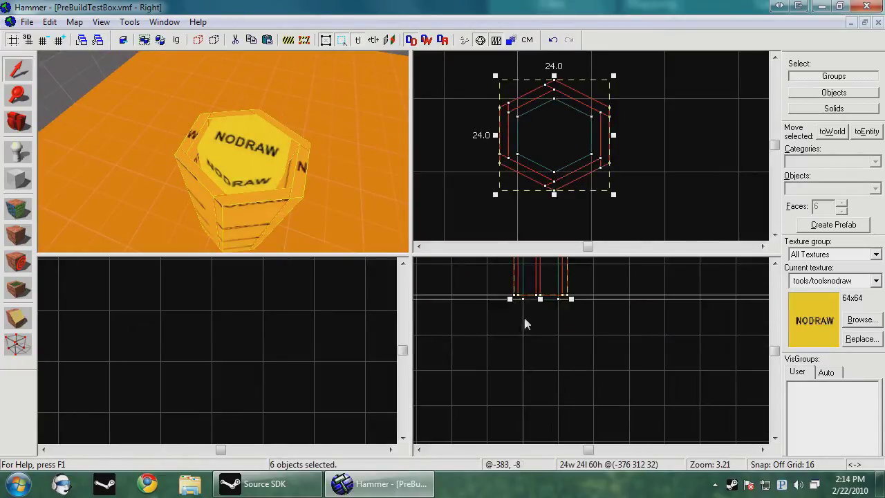
scroll(536, 304, "up", 4)
scroll(536, 298, "down", 5)
scroll(529, 301, "up", 4)
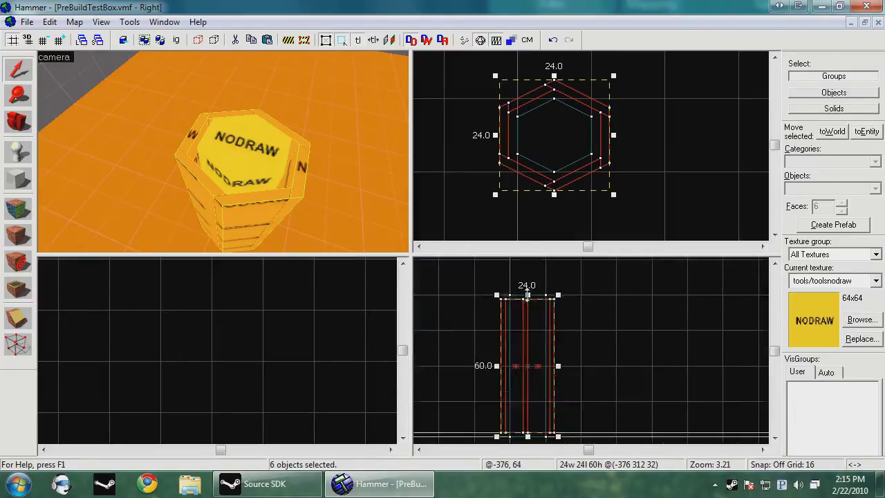
left_click_drag(528, 298, 528, 292)
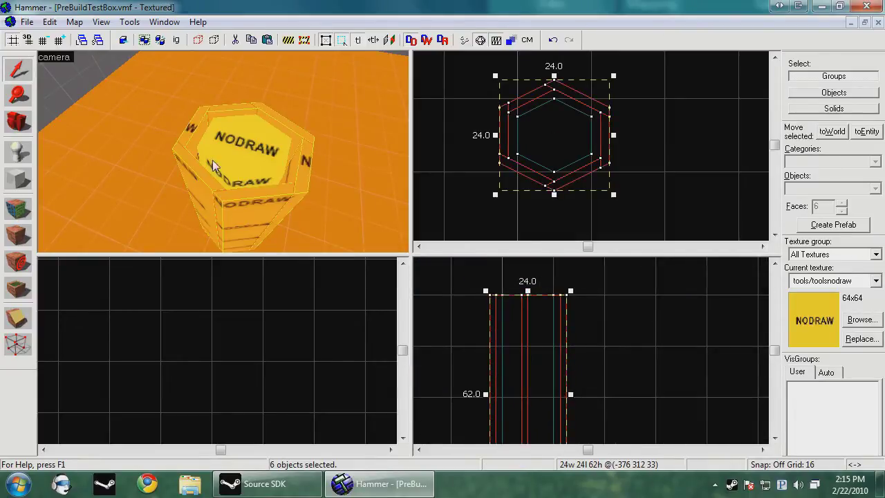
Using vertex editing on the west wall solid, move its outer corner vertices so both ends are square in plan.
left_click(11, 348)
key("z")
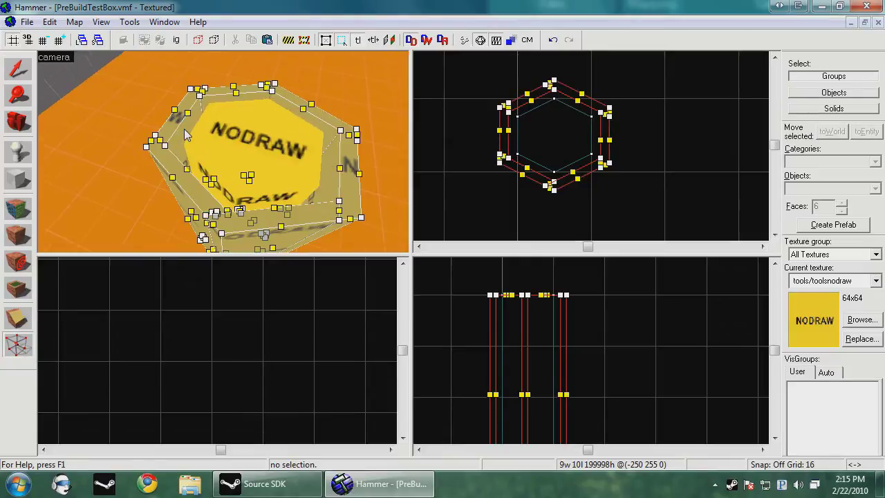
left_click_drag(185, 134, 184, 109)
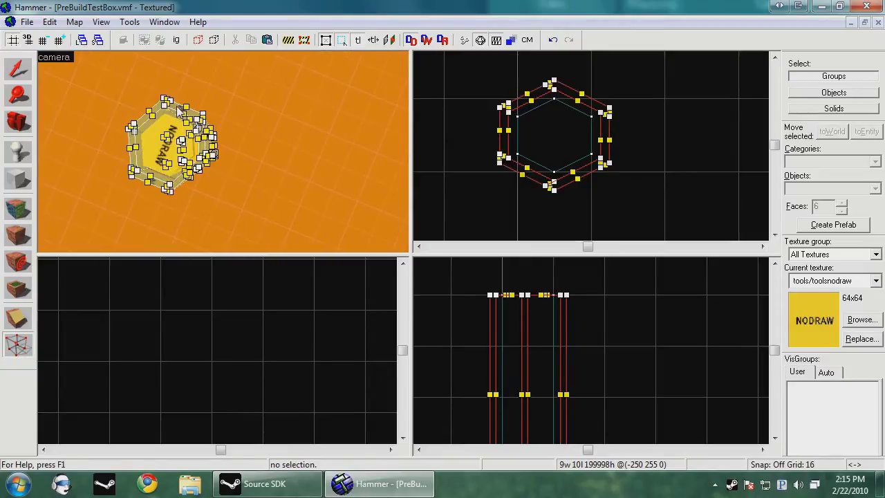
left_click(179, 111)
scroll(488, 109, "up", 5)
left_click_drag(532, 95, 534, 122)
left_click(511, 108)
scroll(517, 122, "down", 4)
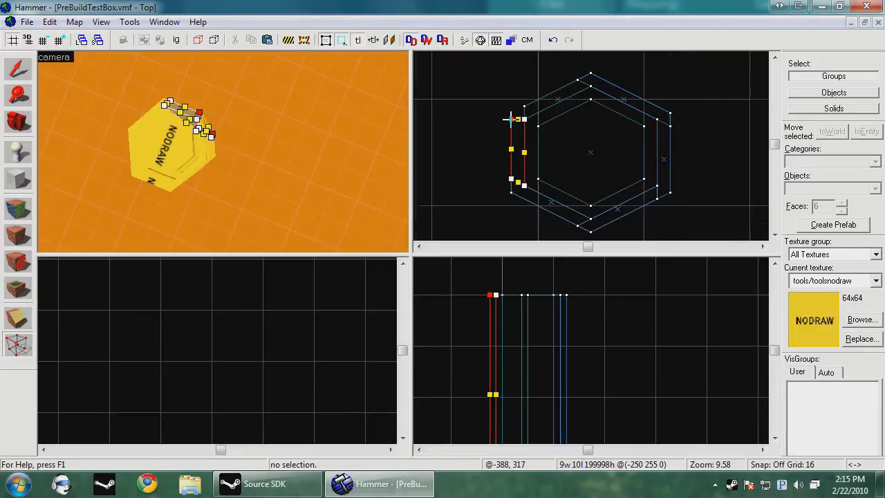
scroll(508, 186, "up", 8)
left_click_drag(519, 169, 513, 193)
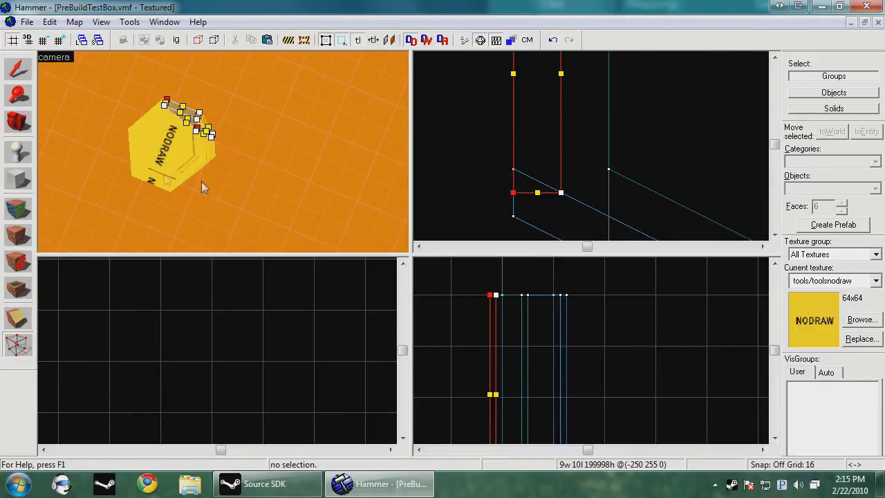
Move the southwest wall's end vertices in plan so both of its ends run straight north–south.
left_click(160, 110)
scroll(454, 150, "down", 3)
left_click_drag(487, 160, 515, 173)
scroll(516, 194, "down", 2)
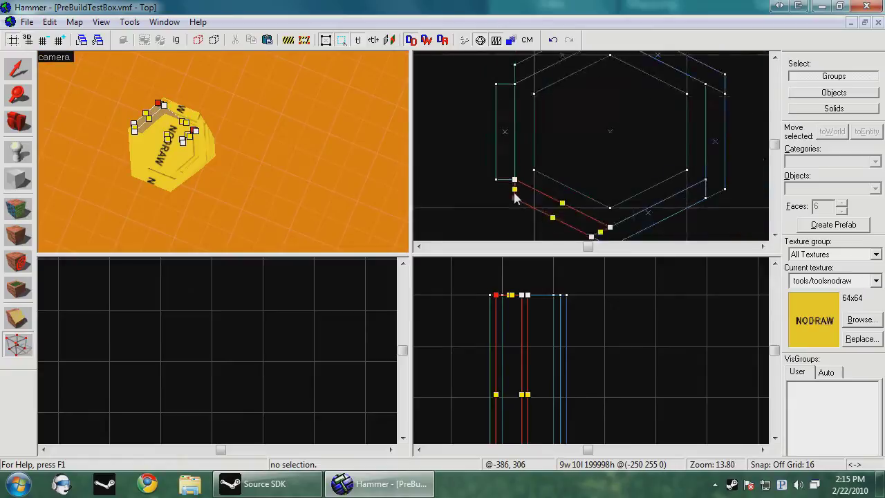
scroll(573, 225, "up", 3)
left_click_drag(546, 208, 579, 222)
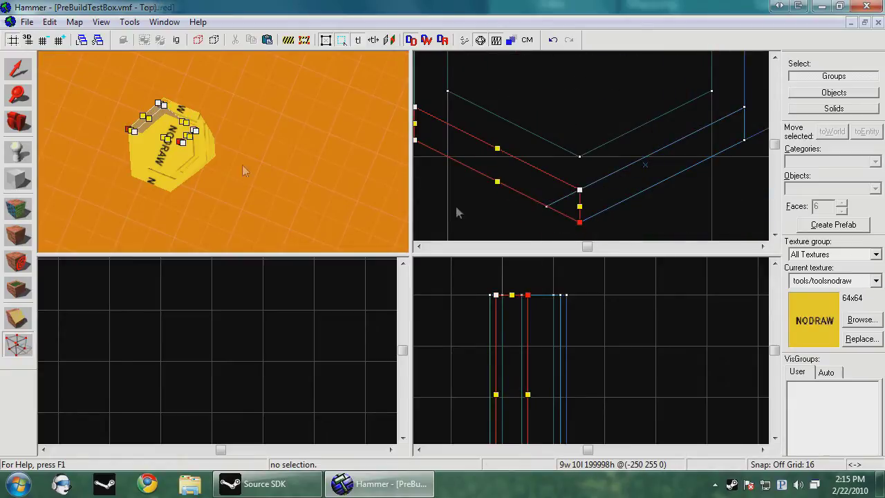
Align the southeast wall's vertices with the southwest wall at the southern corner, and square off the east wall's southern end.
left_click(609, 211)
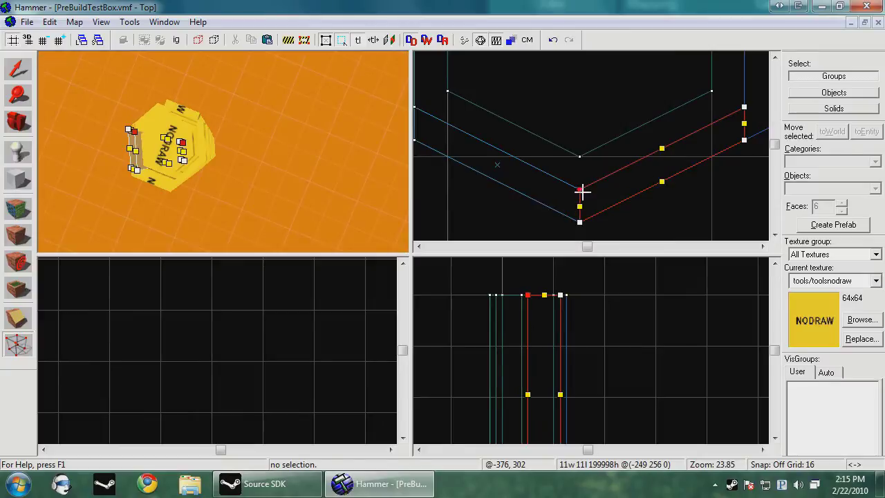
left_click(579, 189)
scroll(583, 221, "down", 3)
left_click(151, 179)
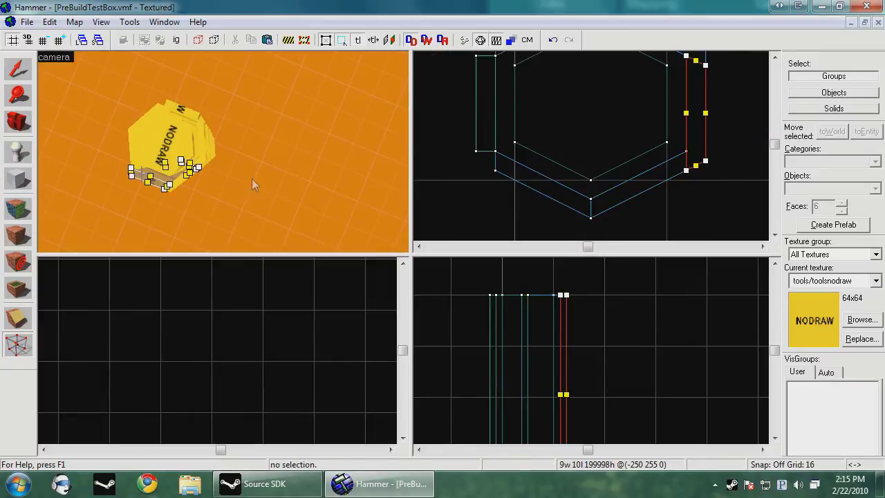
mouse_move(687, 170)
left_mouse_down()
mouse_move(686, 151)
mouse_move(687, 166)
mouse_move(704, 151)
left_mouse_up()
left_click(705, 161)
Move the northeast wall's eastern end vertices so that end runs straight north–south, in line with the east wall's inner face.
left_click(173, 178)
scroll(660, 124, "up", 5)
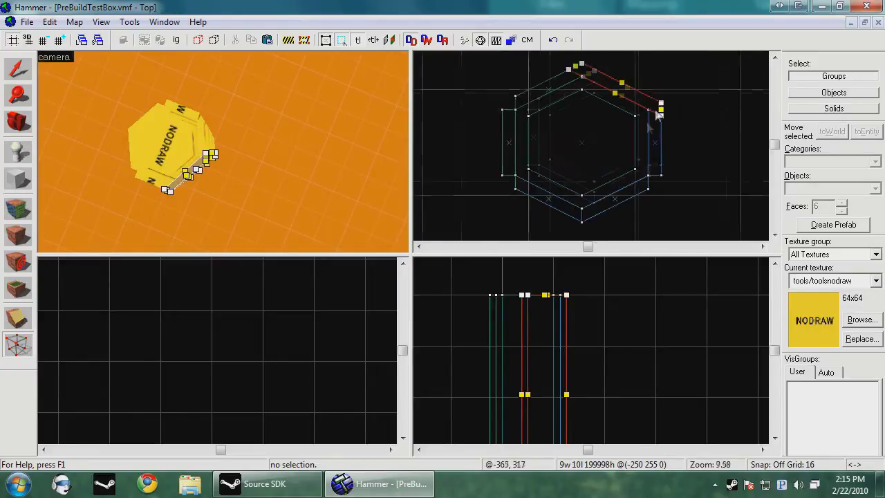
left_click_drag(662, 124, 639, 128)
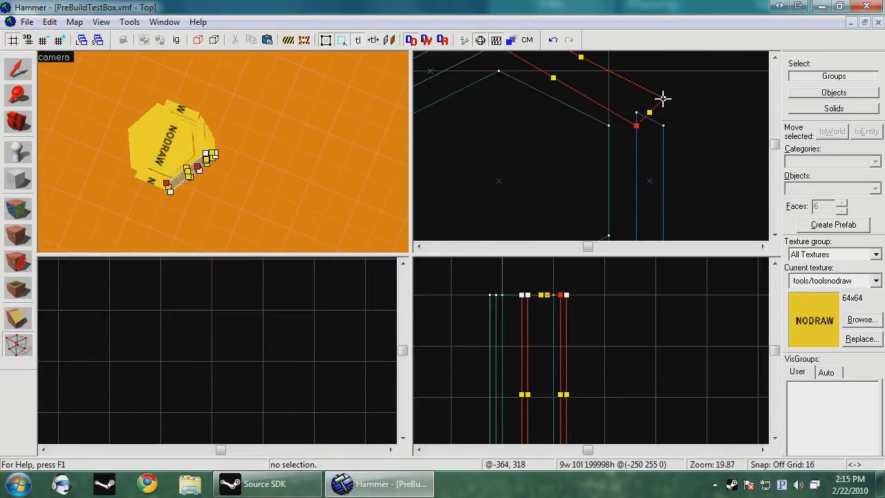
mouse_move(663, 98)
left_mouse_down()
mouse_move(663, 111)
mouse_move(637, 99)
left_mouse_up()
Square off the east wall's northern end by moving its inner vertex level with the outer one.
left_click(210, 141)
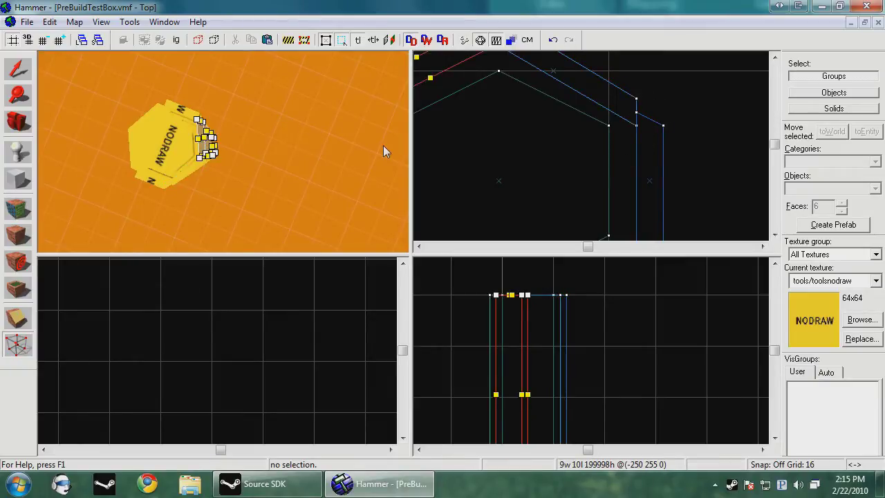
left_click(180, 173)
left_click(154, 182)
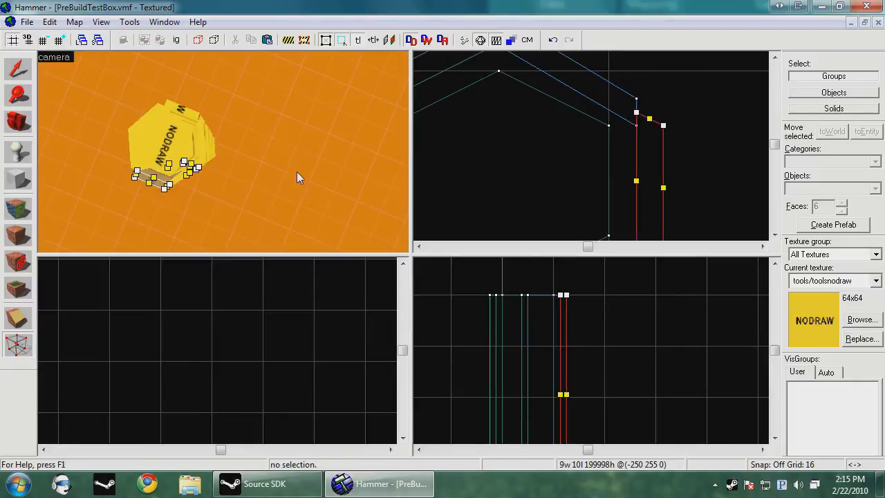
scroll(634, 119, "down", 2)
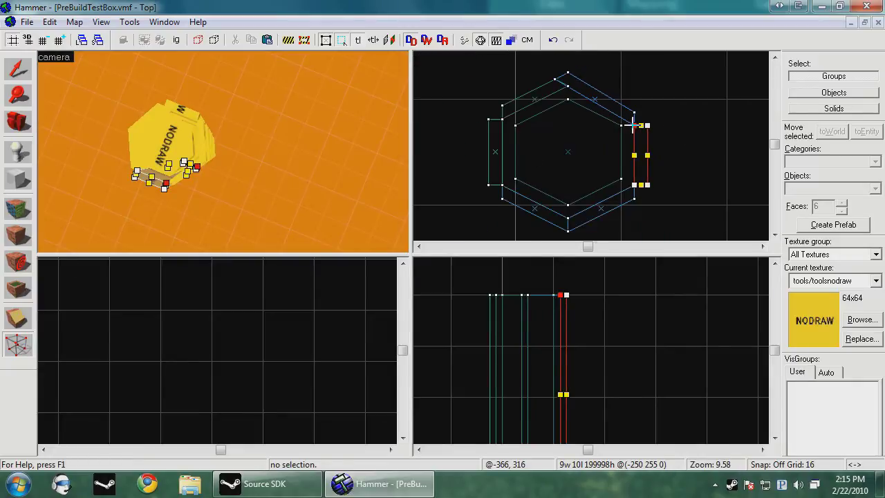
Move the northwest wall's outer vertex to the northern corner so its end runs straight north–south.
left_click(201, 143)
scroll(598, 81, "up", 4)
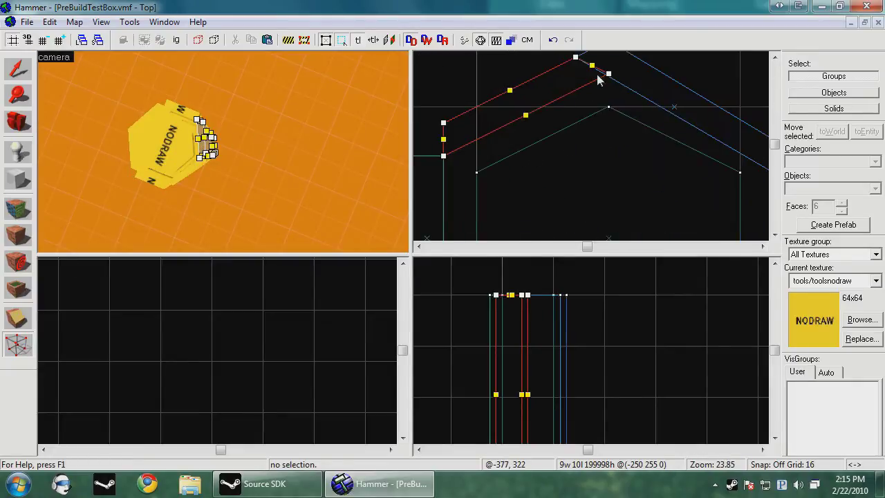
scroll(585, 61, "down", 2)
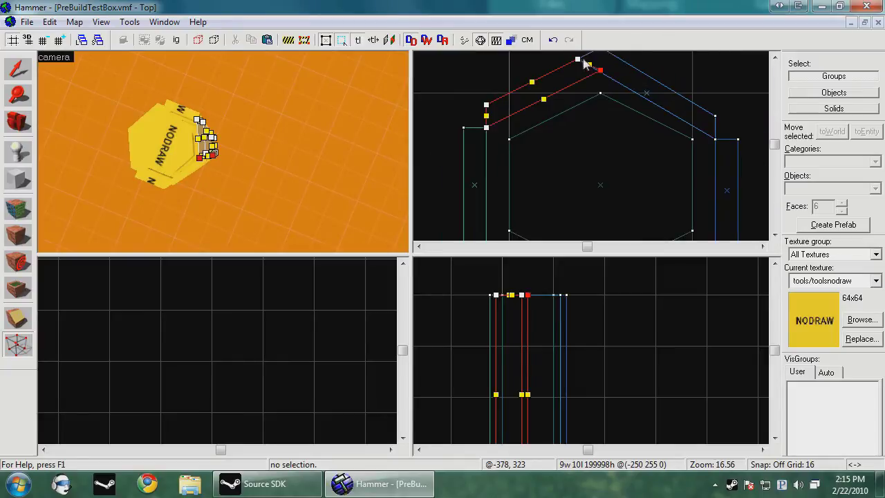
left_click_drag(579, 60, 600, 47)
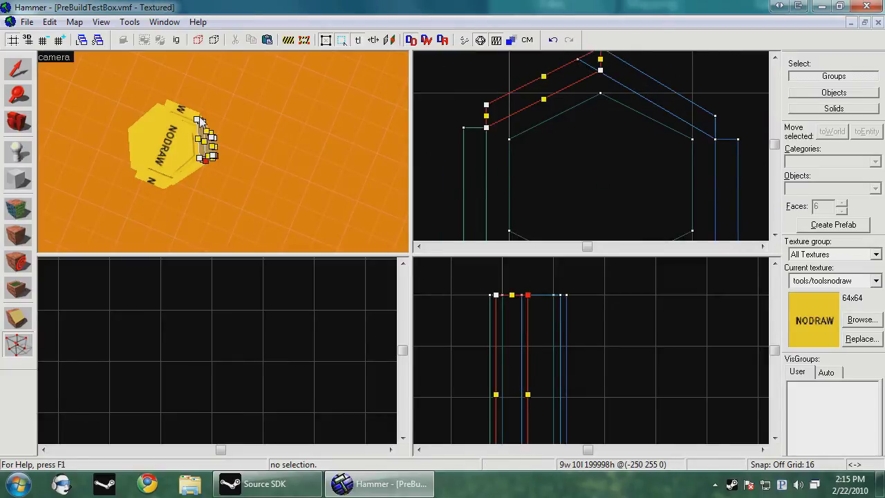
Align the northeast wall's northern end vertices with the northwest wall's end at the northern corner, and finish vertex editing.
left_click(192, 114)
left_click(203, 148)
left_click(192, 169)
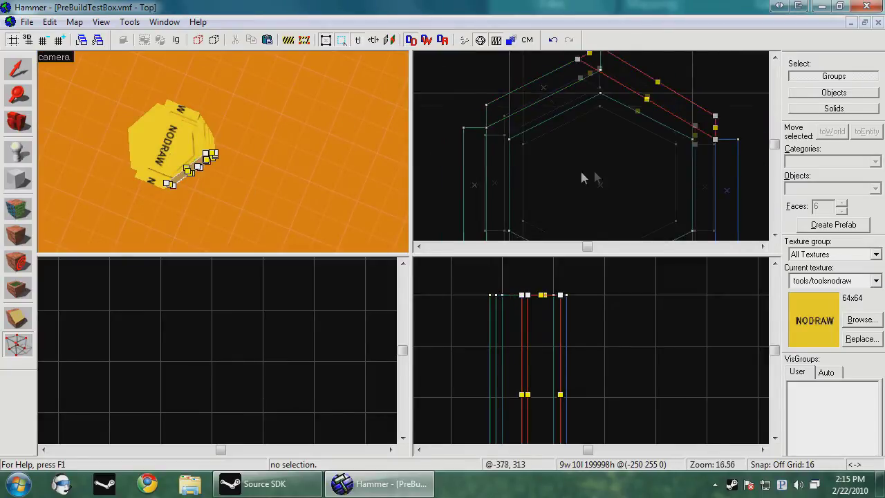
scroll(596, 173, "down", 1)
scroll(596, 67, "up", 4)
left_click_drag(567, 92, 617, 113)
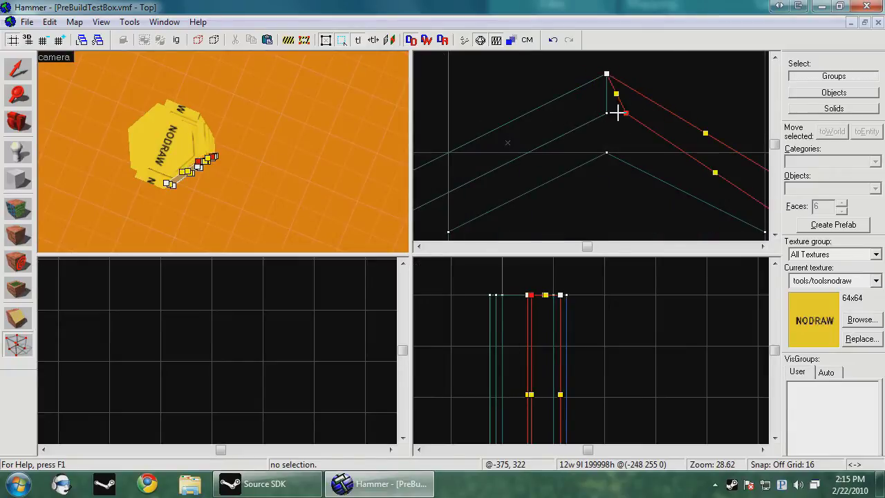
left_click(18, 69)
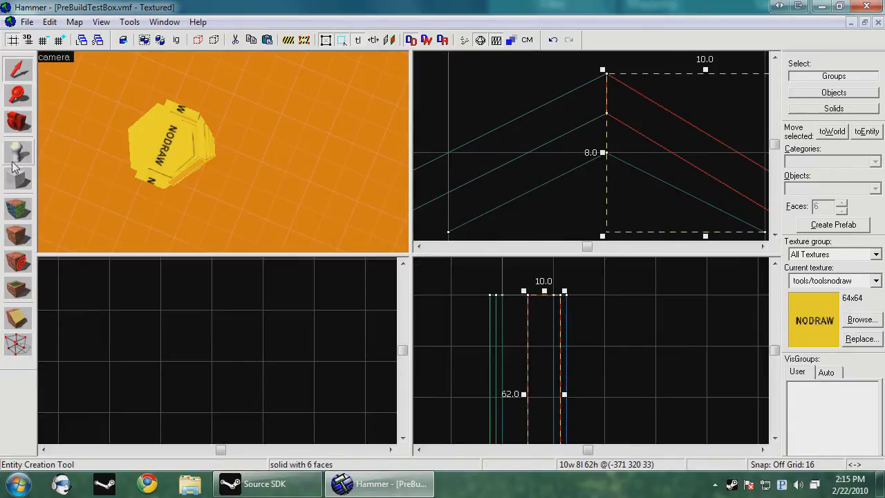
Select all six shell wall solids together and set the current texture to tools/toolsinvisible.
key("s")
key("a")
left_click(221, 159, "ctrl")
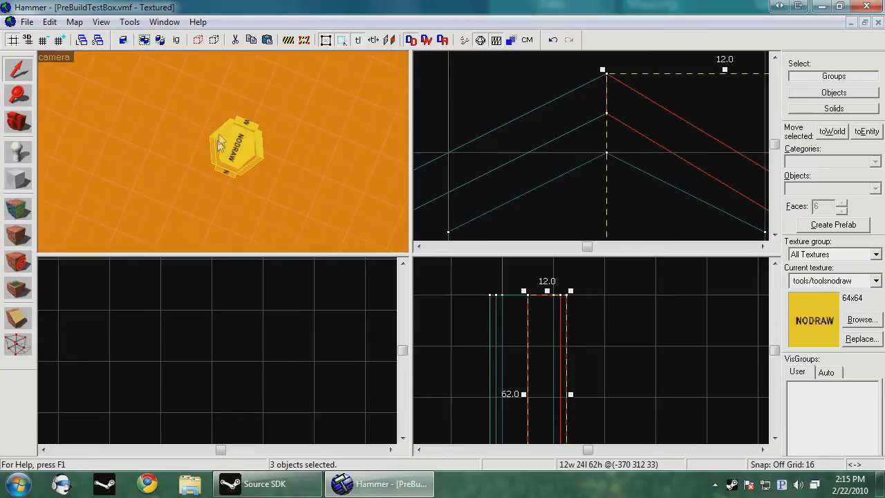
left_click(220, 142, "ctrl")
left_click(876, 280)
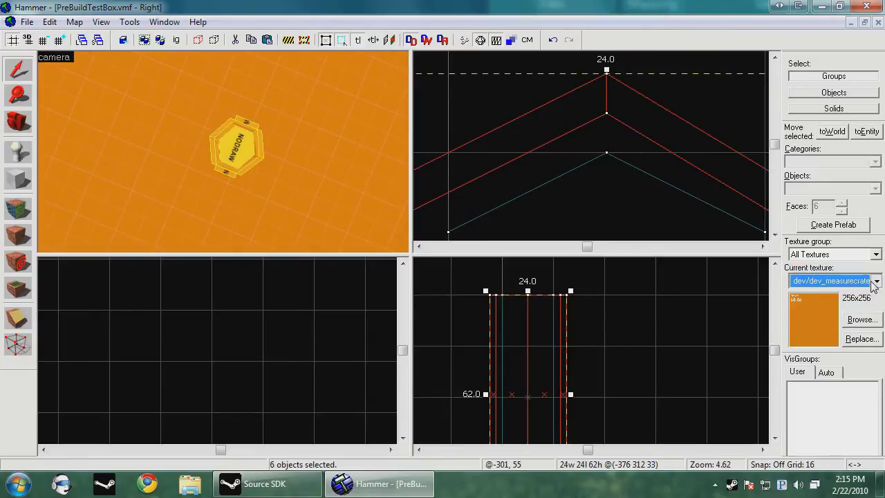
left_click(833, 271)
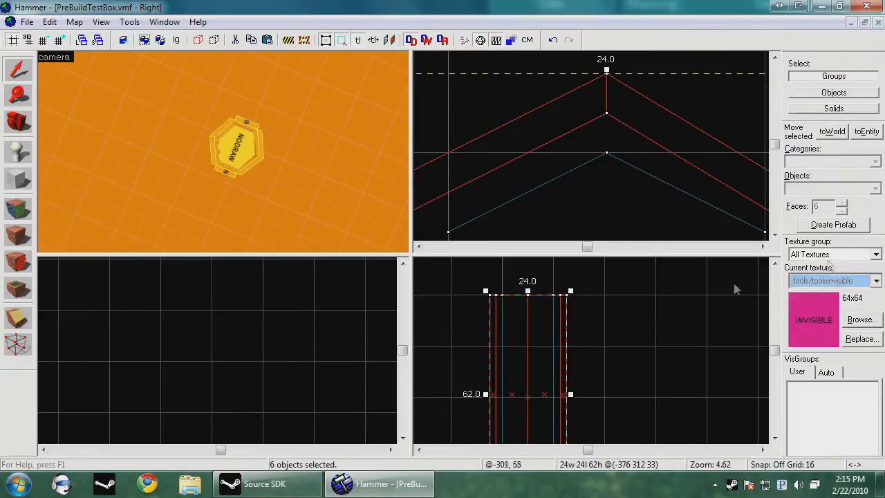
Apply the cs_italy/black texture to the inward-facing faces of the six shell walls and finish face editing.
left_click(18, 208)
left_click(389, 251)
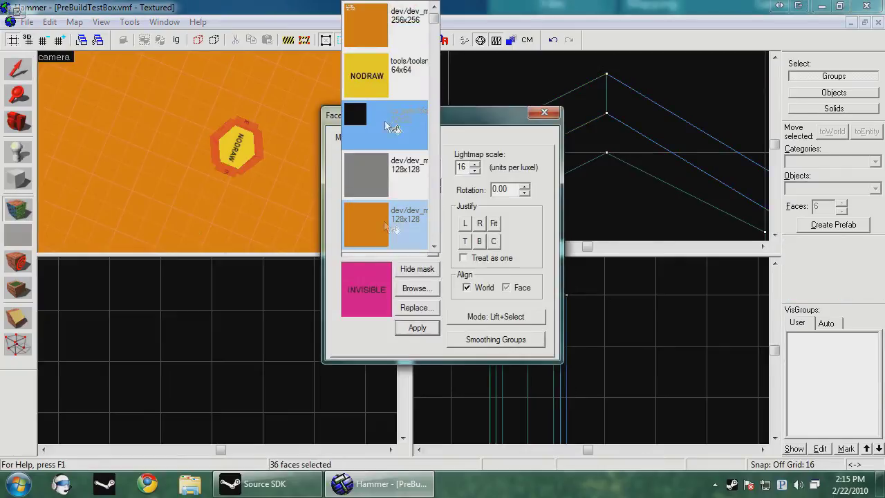
left_click(388, 126)
scroll(197, 142, "up", 5)
scroll(196, 142, "down", 6)
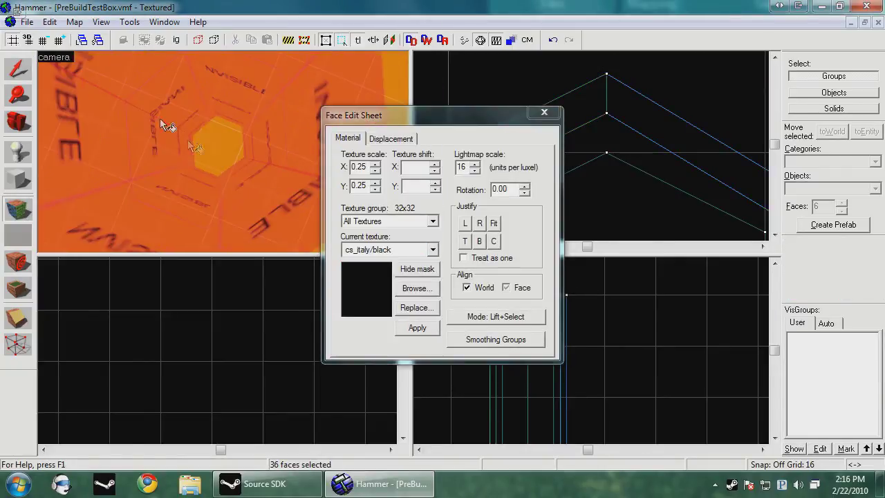
left_click(559, 116)
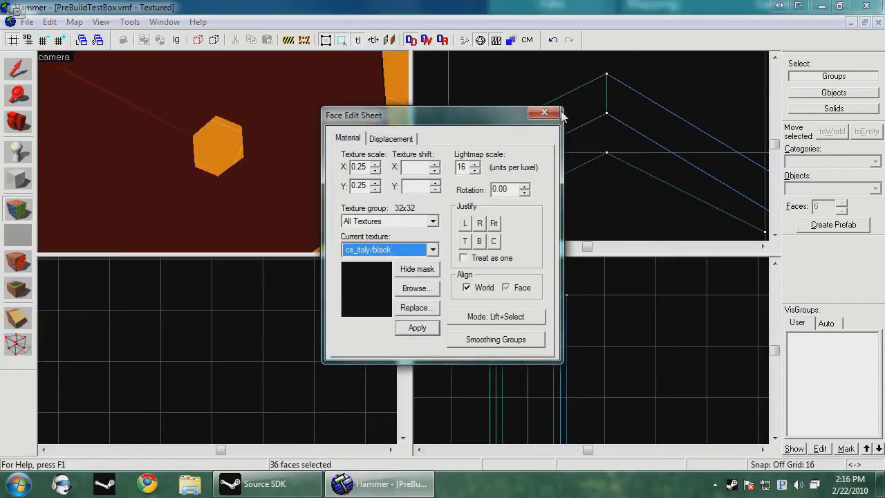
left_click(538, 114)
scroll(271, 129, "up", 5)
scroll(225, 154, "down", 5)
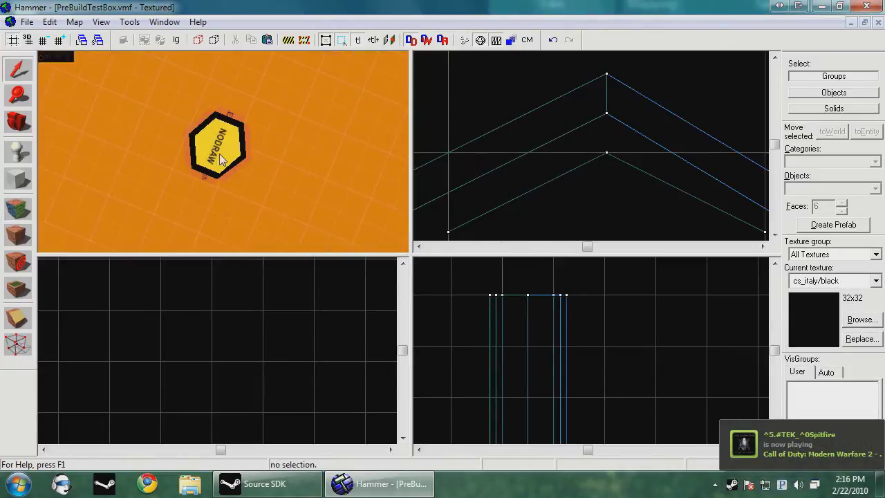
Apply the grey 128x128 dev_measure texture to the central hexagonal column and tie the column to a func_detail entity.
left_click(220, 159)
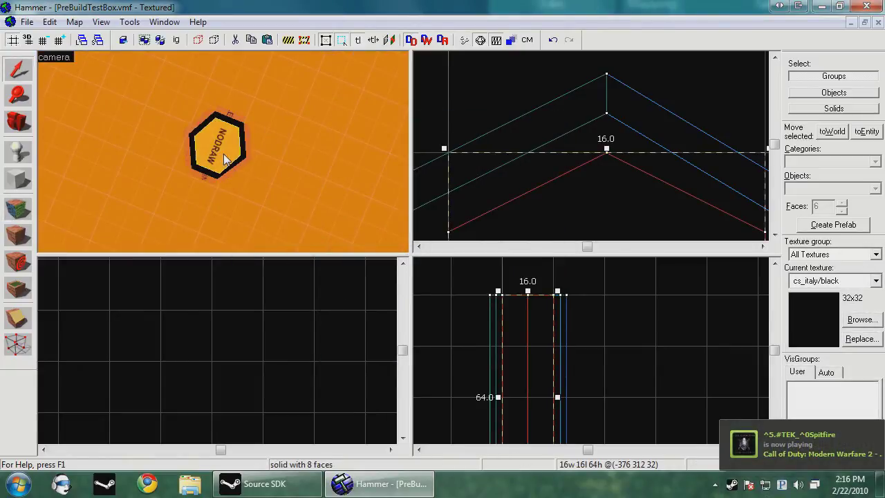
left_click(875, 281)
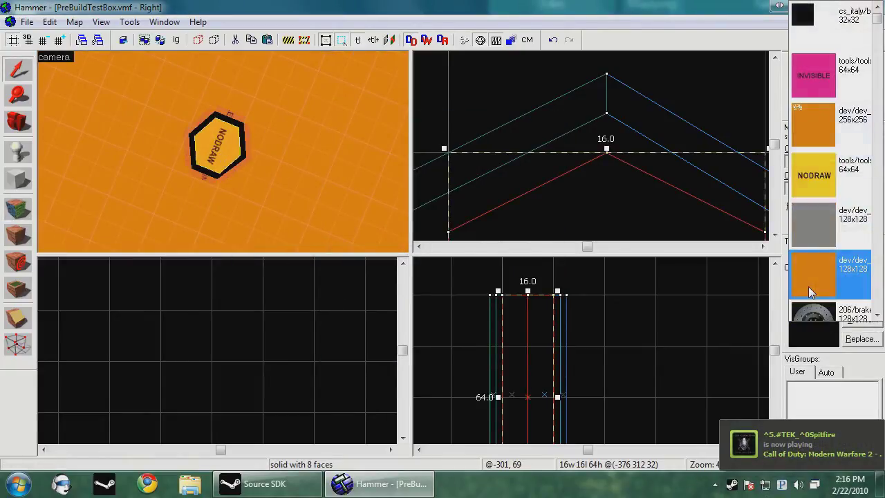
left_click(830, 225)
left_click(19, 235)
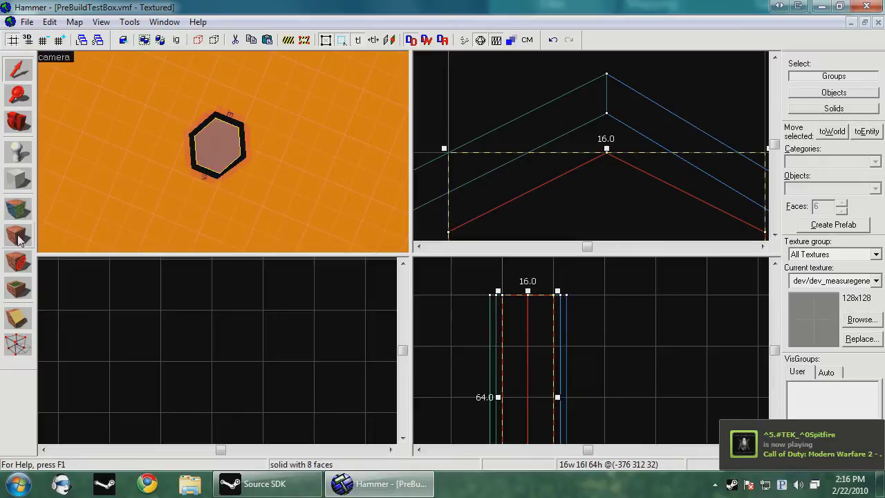
Select the six shell walls, tie them to one entity of class func_illusionary, and clear the selection.
left_click(193, 153)
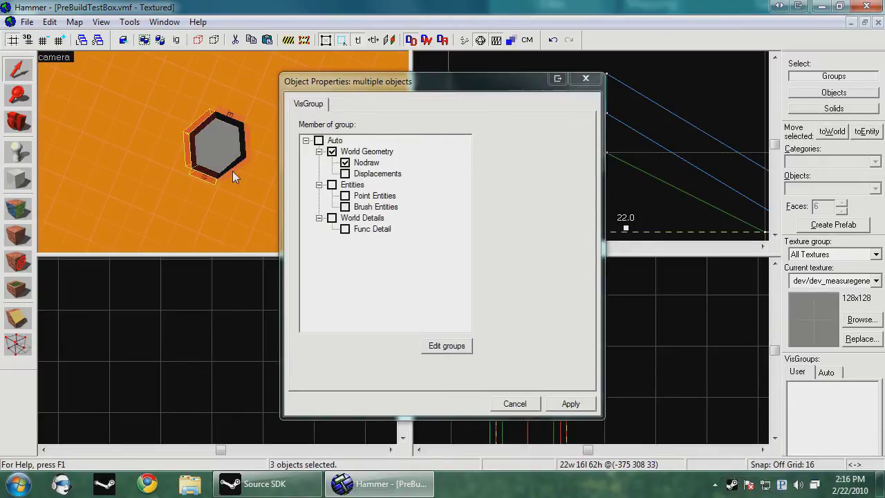
left_click(242, 149)
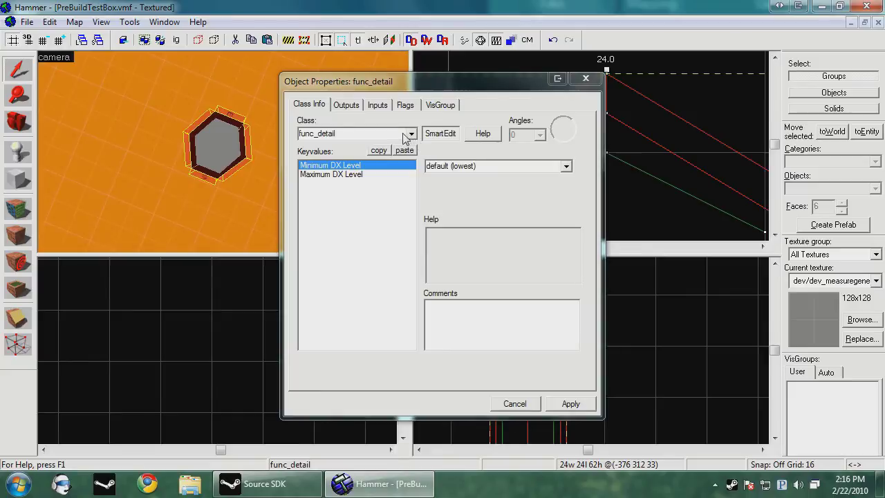
left_click(410, 133)
left_click(324, 210)
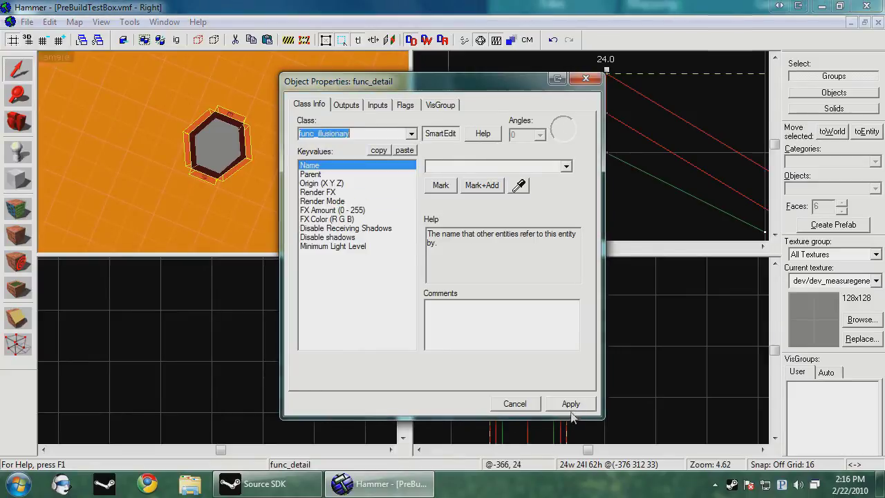
left_click(526, 406)
key("Escape")
Examine the outlined hexagonal column from above and from several sides in the 3D view.
scroll(132, 112, "up", 4)
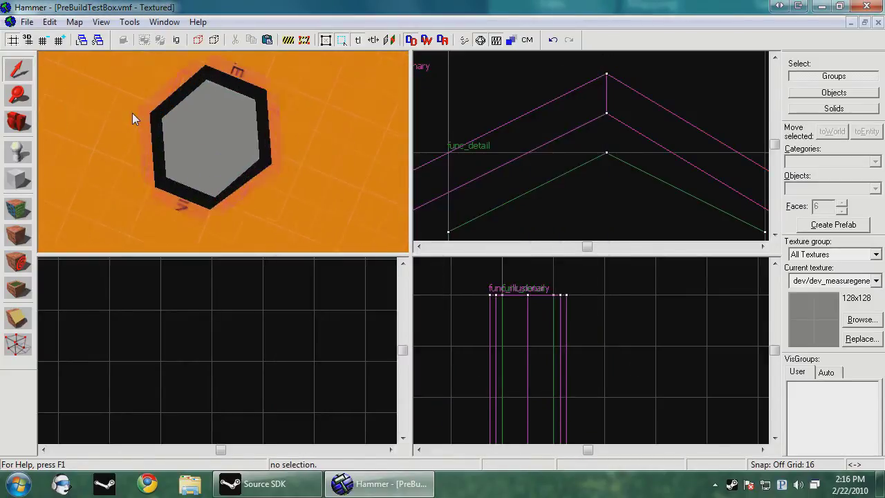
key("s")
key("w")
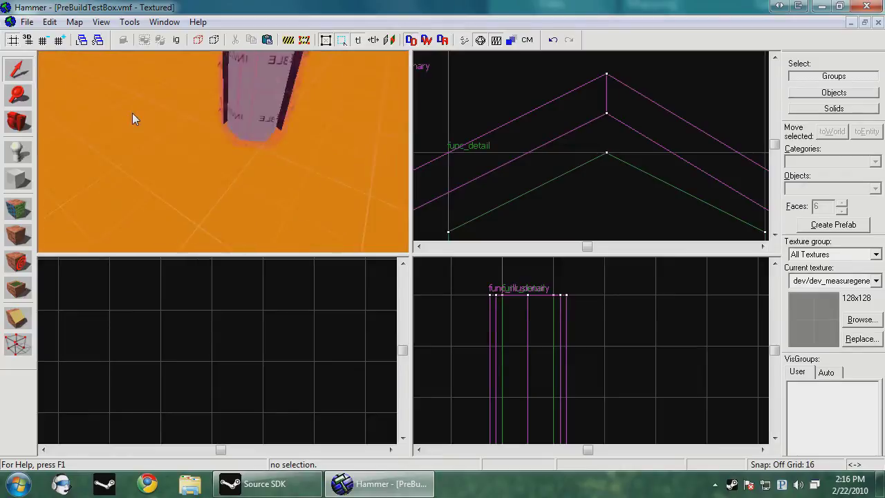
key("a")
key("w")
key("s")
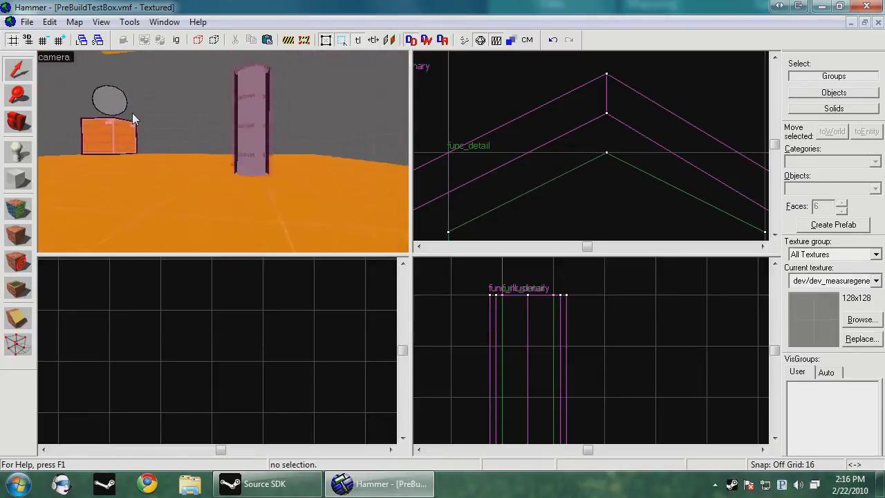
key("a")
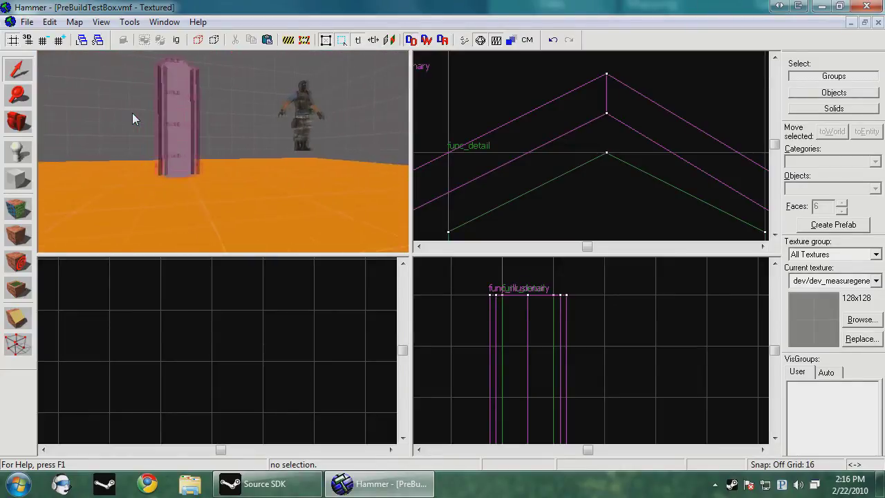
key("a")
key("w")
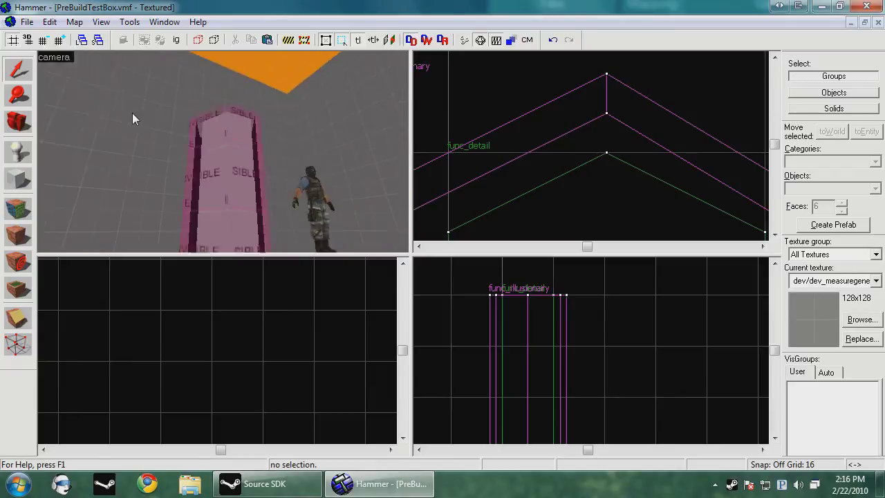
scroll(132, 113, "down", 5)
key("Right")
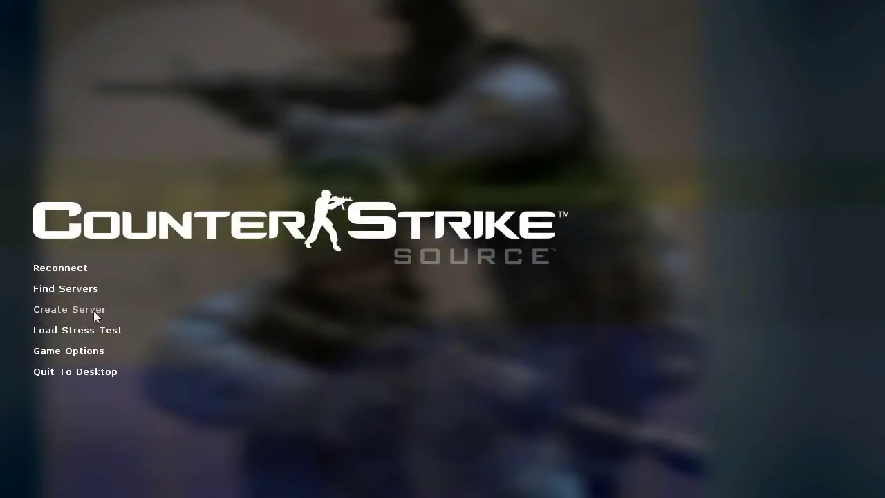
Switch to Counter-Strike: Source and start a server on the PreBuildTestBox map without bots.
left_click(94, 311)
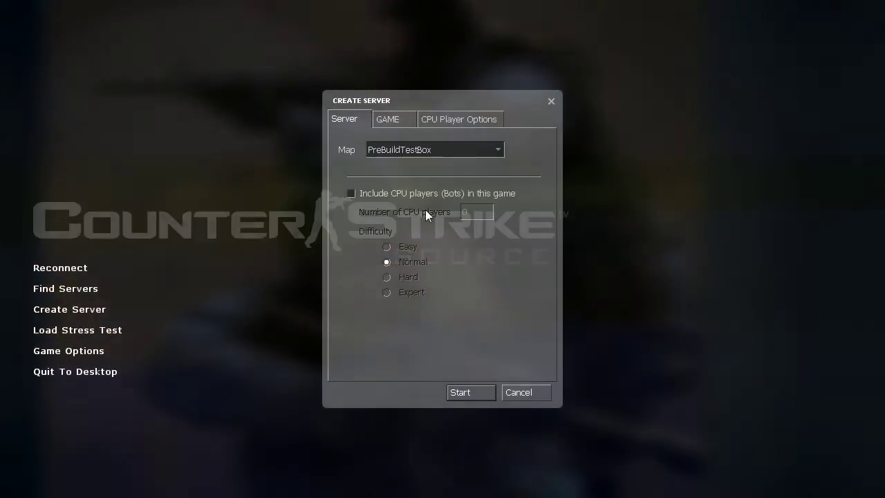
left_click(466, 388)
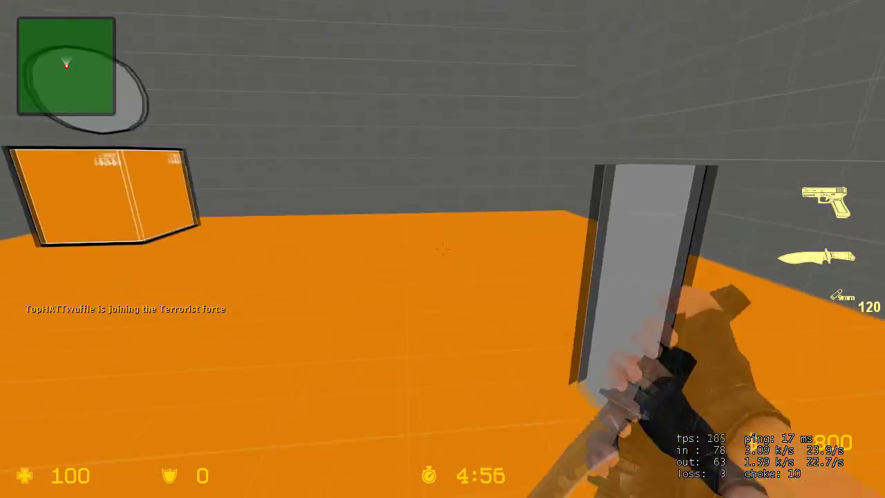
Walk around the hexagonal column in the game and examine its black outline from different distances and angles.
key("w")
left_click(443, 249)
left_click(442, 249)
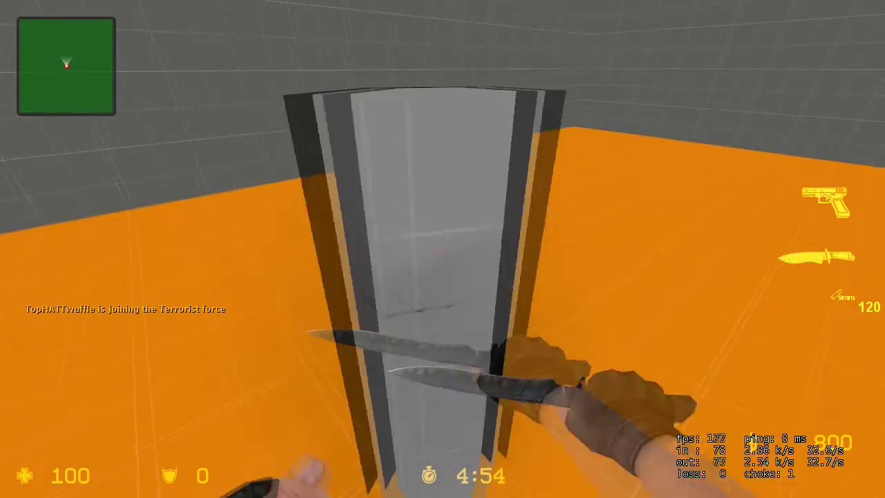
key("s")
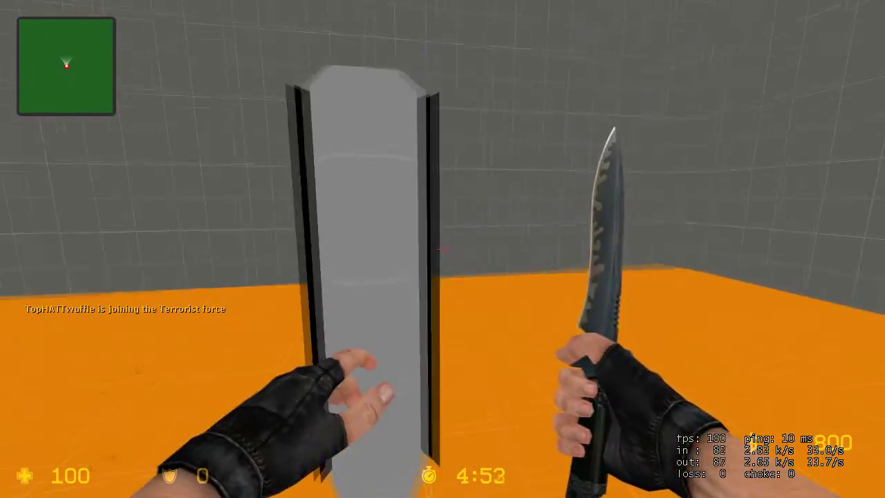
left_click(442, 249)
key("d")
left_click(442, 249)
key("a")
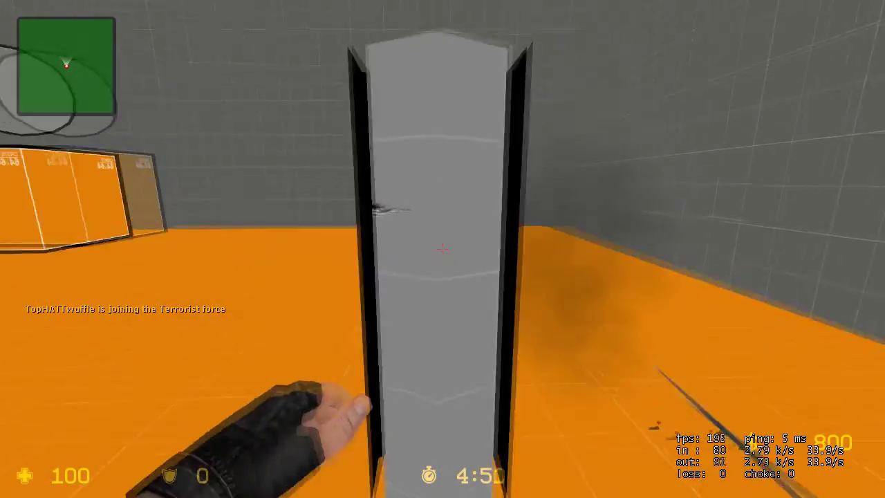
key("d")
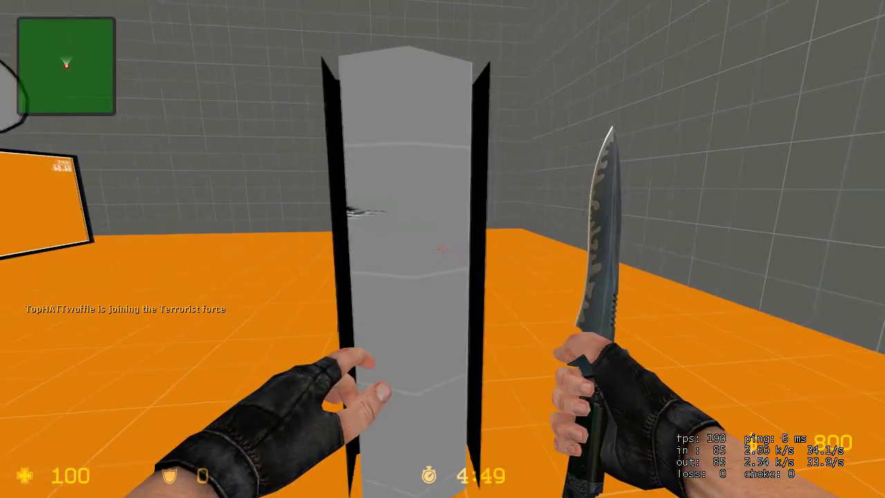
key("d")
key("w")
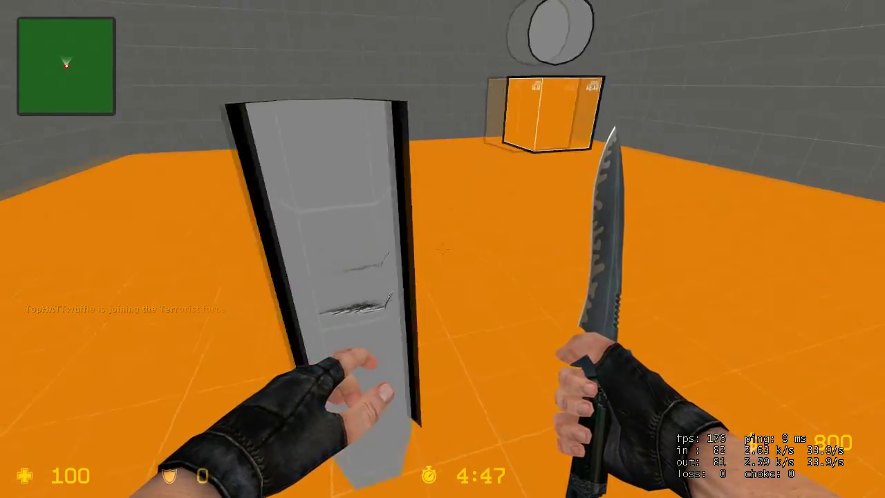
left_click(443, 249)
left_click(443, 249)
left_click(443, 249)
left_click(442, 249)
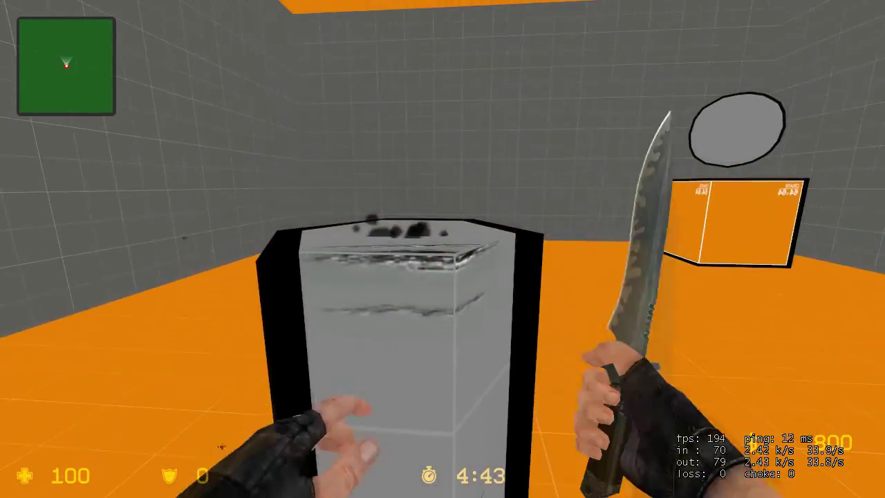
right_click(442, 249)
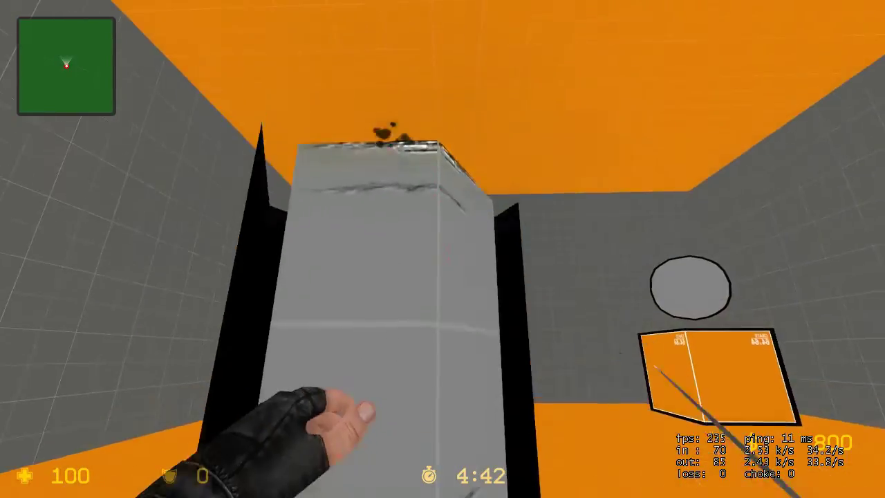
key("s")
left_click(442, 248)
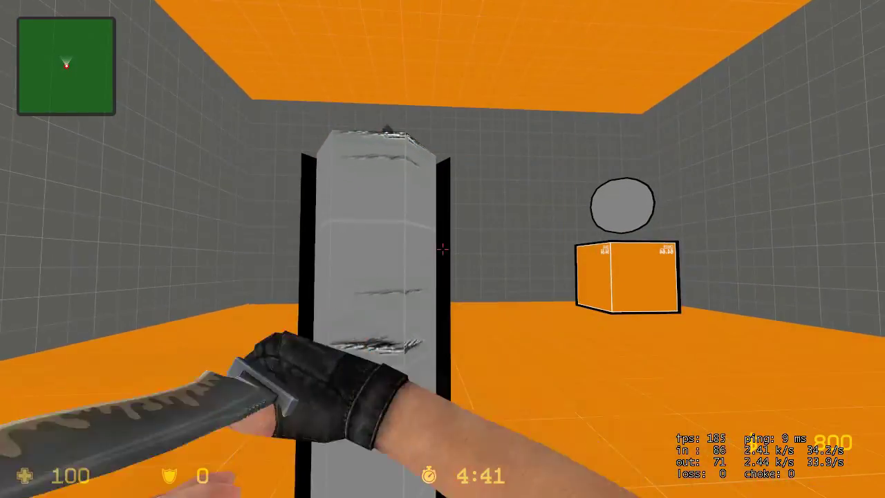
key("space")
key("a")
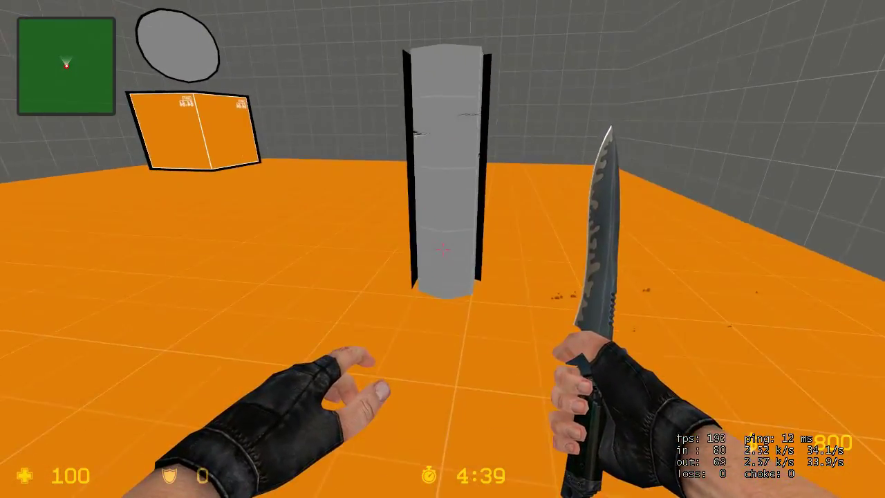
key("w")
left_click(442, 249)
key("s")
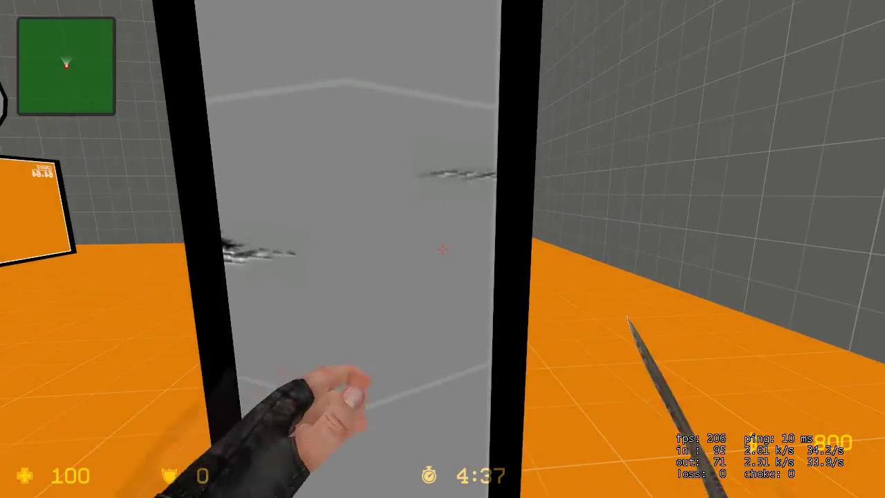
key("d")
left_click(443, 249)
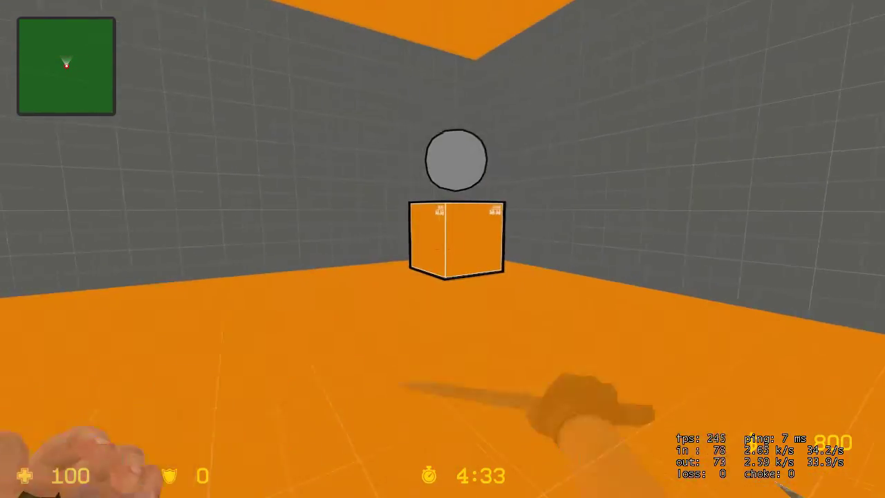
Examine the black outlines of the orange crate and the grey sphere above it from close up.
key("a")
left_click(442, 249)
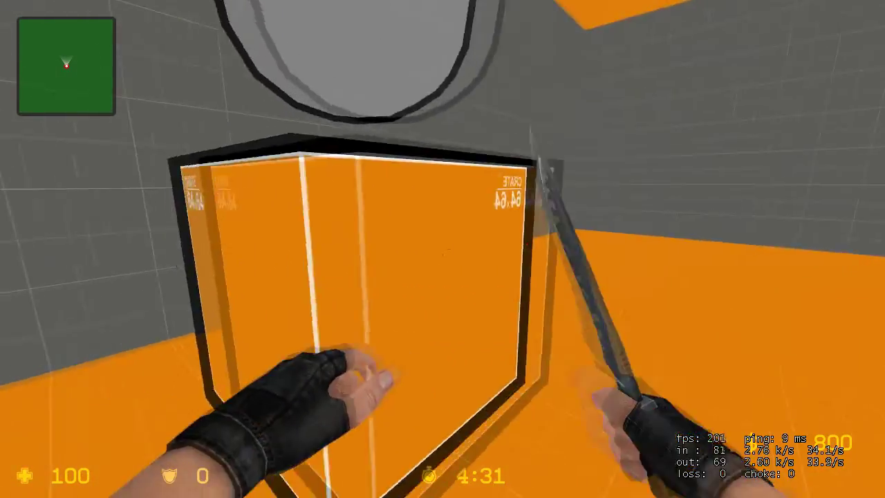
key("d")
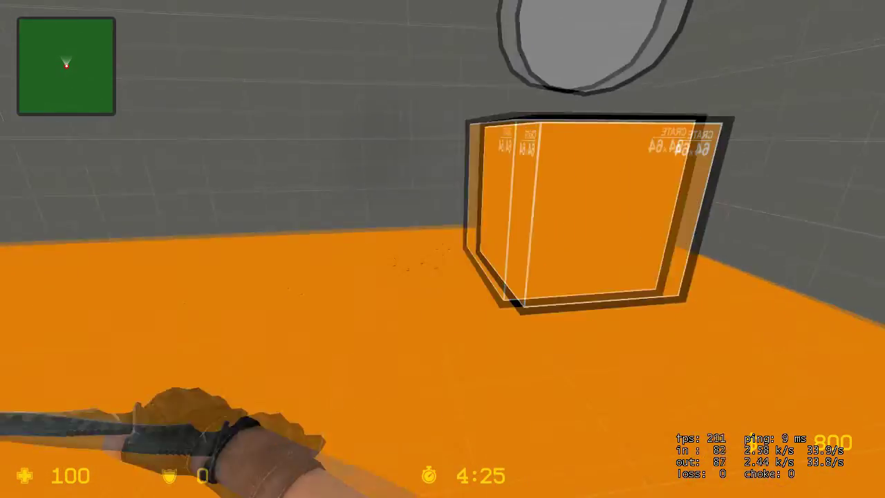
key("w")
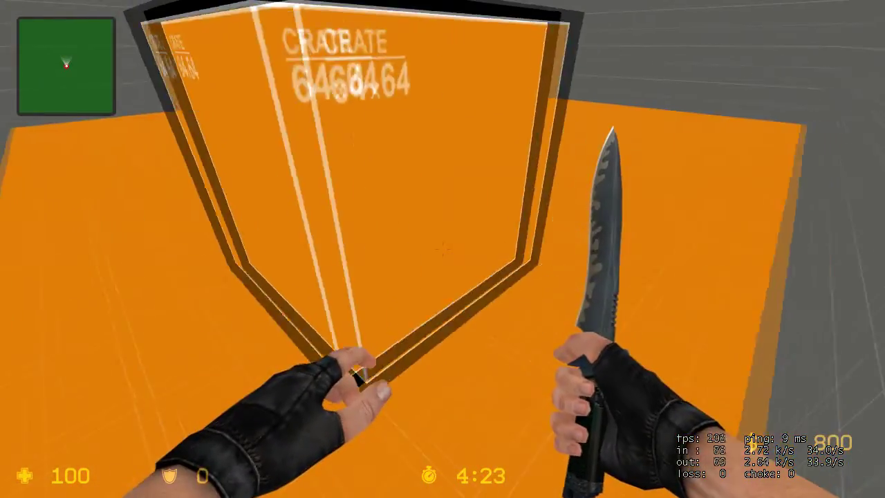
key("d")
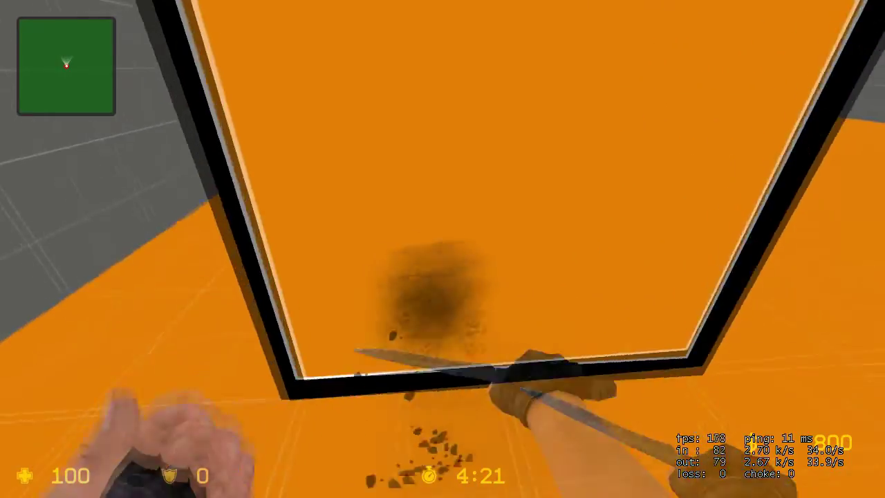
left_click(442, 249)
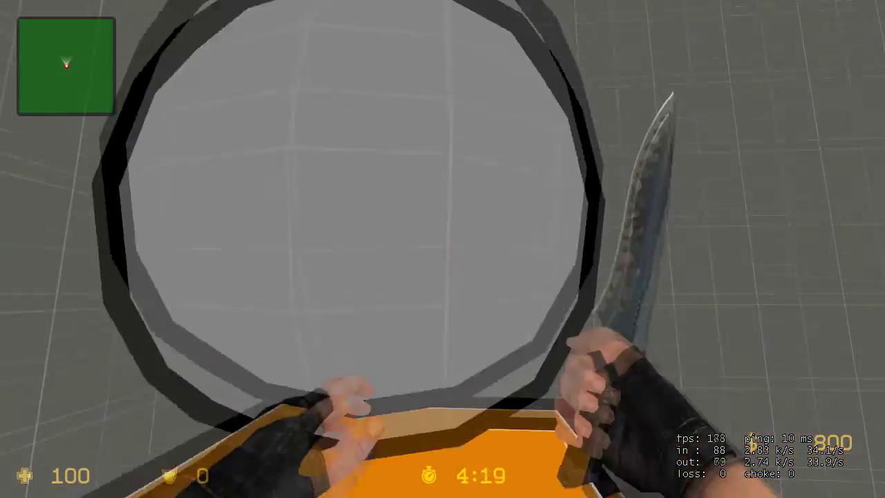
left_click(443, 249)
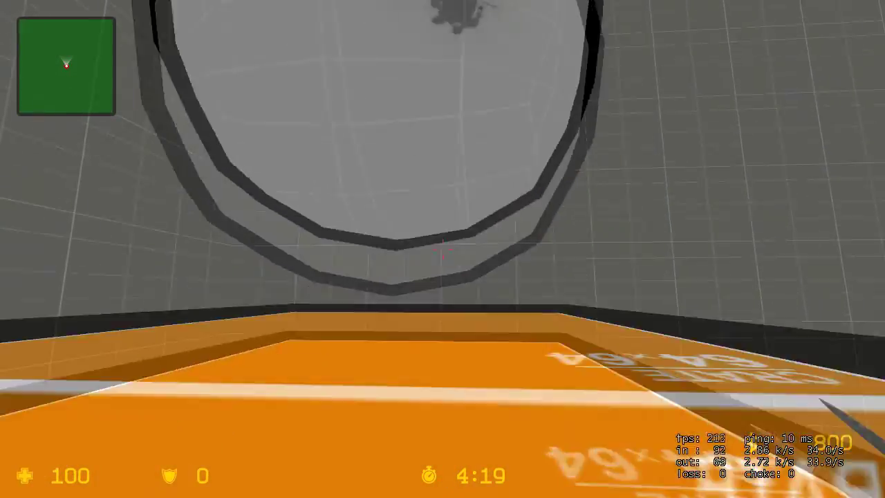
Strike the grey sphere above the crate with the knife while examining its black outline from several angles.
left_click(442, 249)
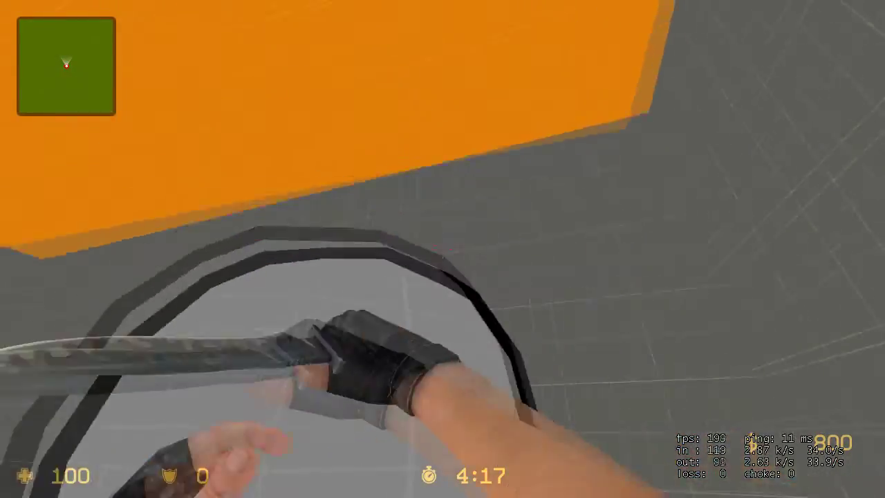
left_click(443, 249)
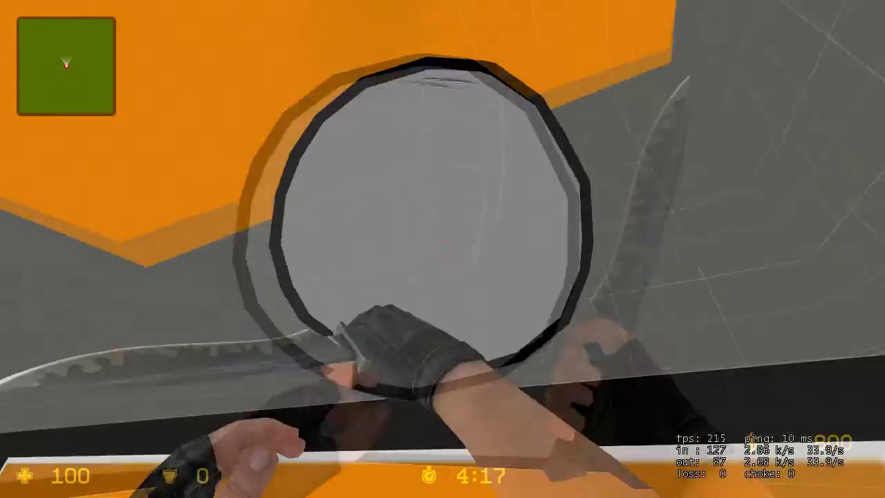
left_click(443, 249)
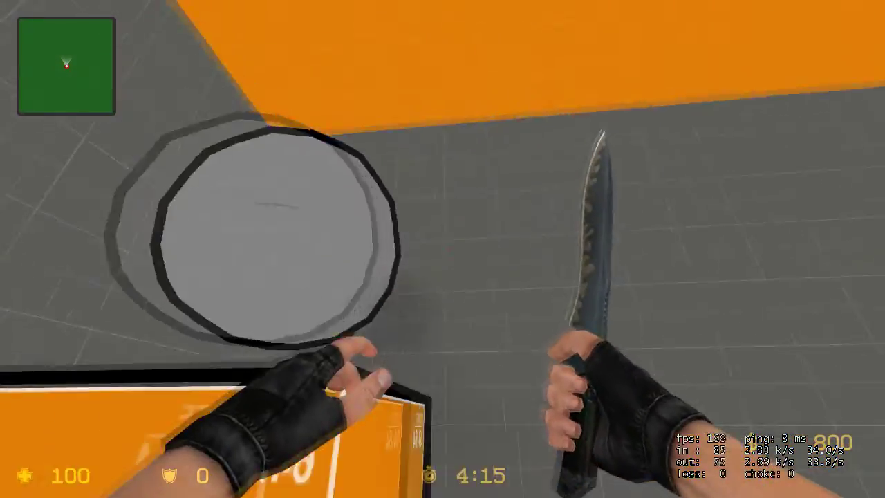
left_click(443, 249)
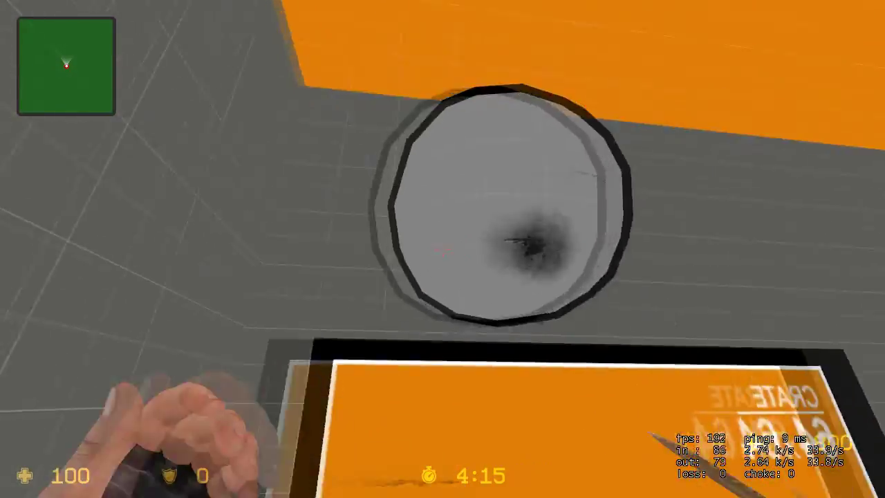
left_click(443, 248)
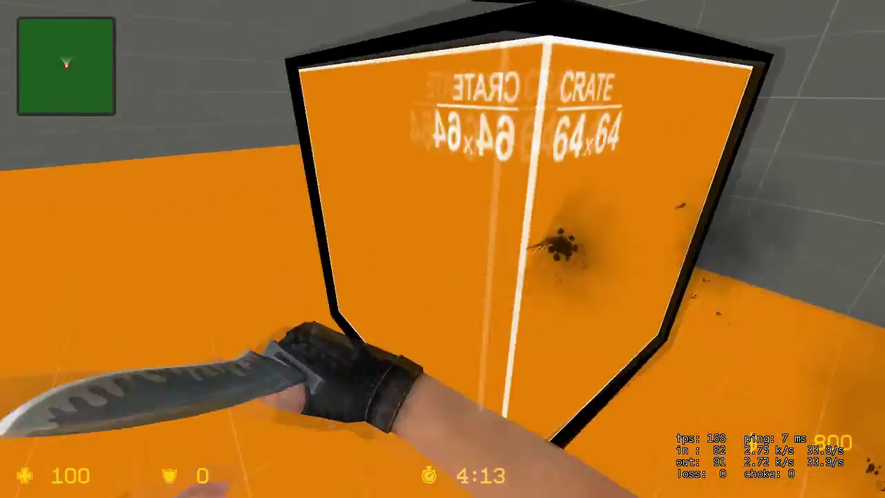
Slash the sides of the orange crate with the knife and view the hexagonal column's outline from a distance.
left_click(442, 249)
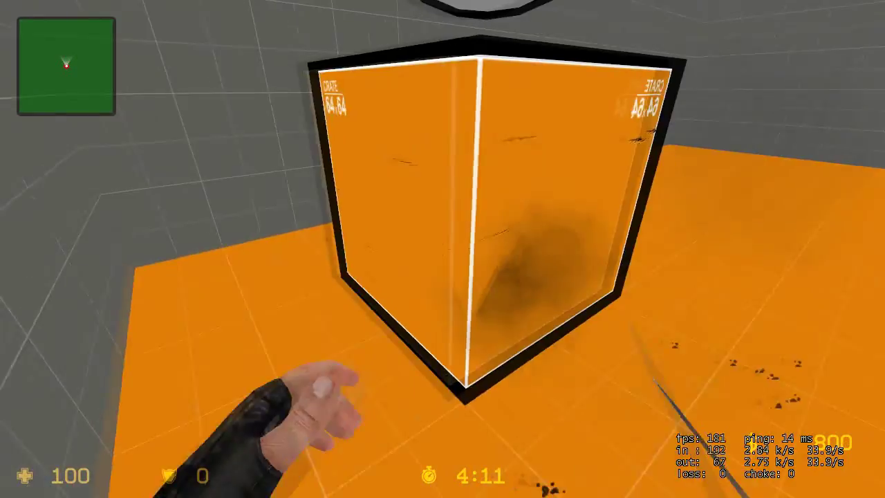
left_click(443, 249)
left_click(443, 249)
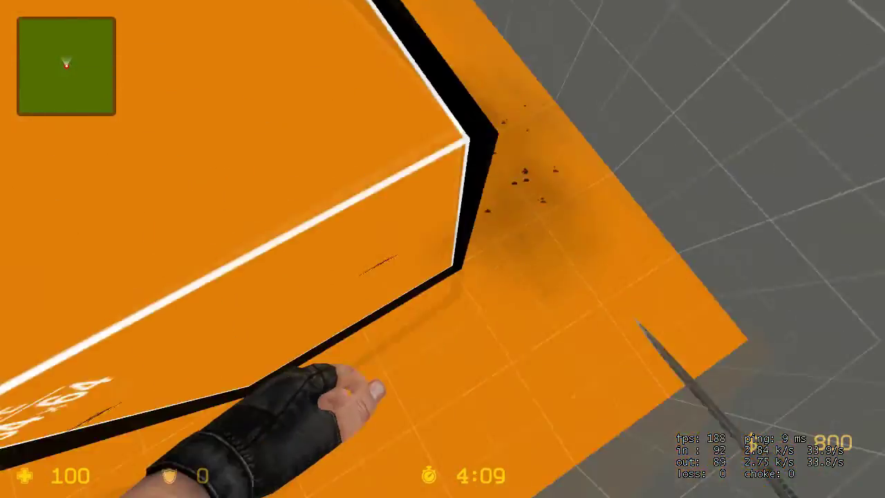
key("w")
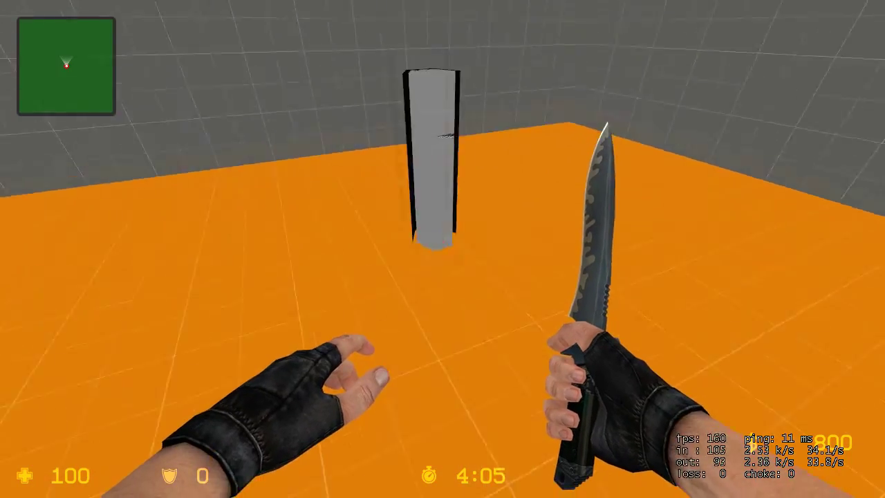
key("w")
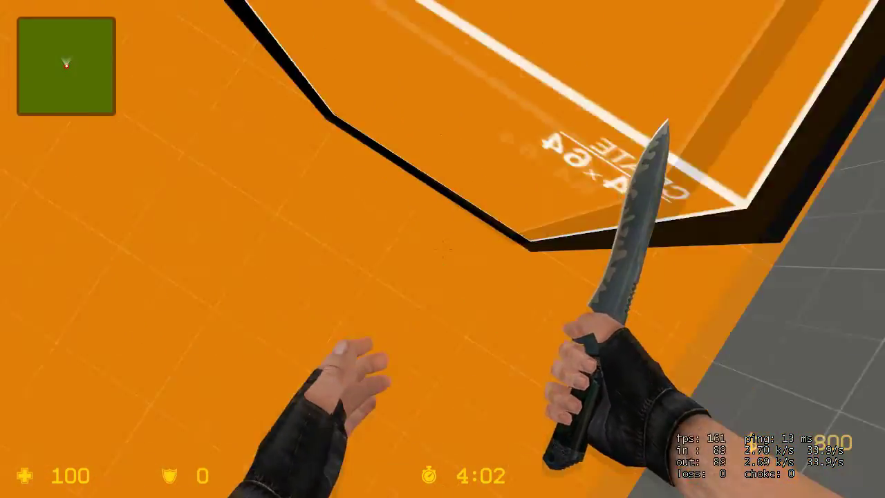
Move around the orange crate while striking its faces with the knife and examine its outline at the edges and corners.
left_click(443, 248)
key("d")
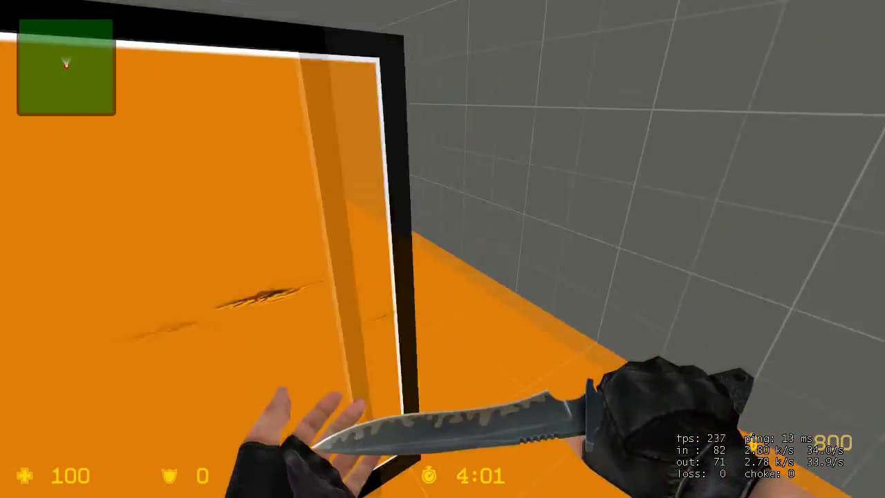
left_click(442, 249)
left_click(443, 249)
left_click(442, 249)
key("a")
left_click(442, 249)
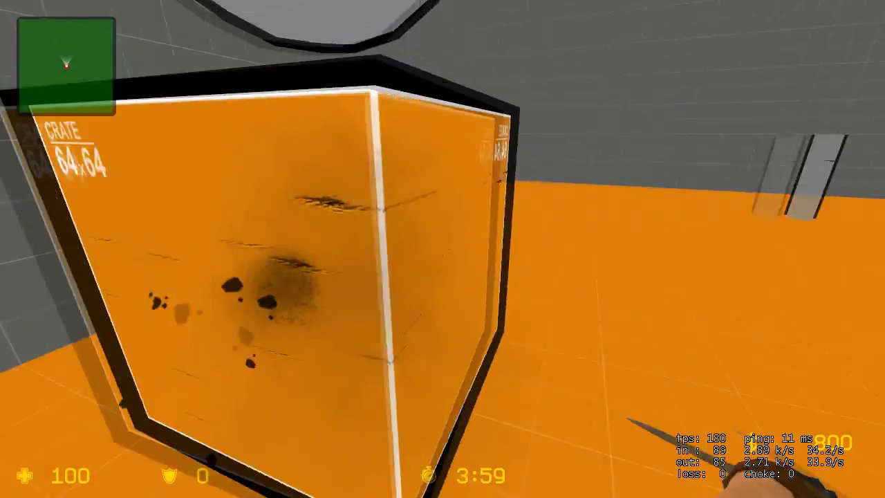